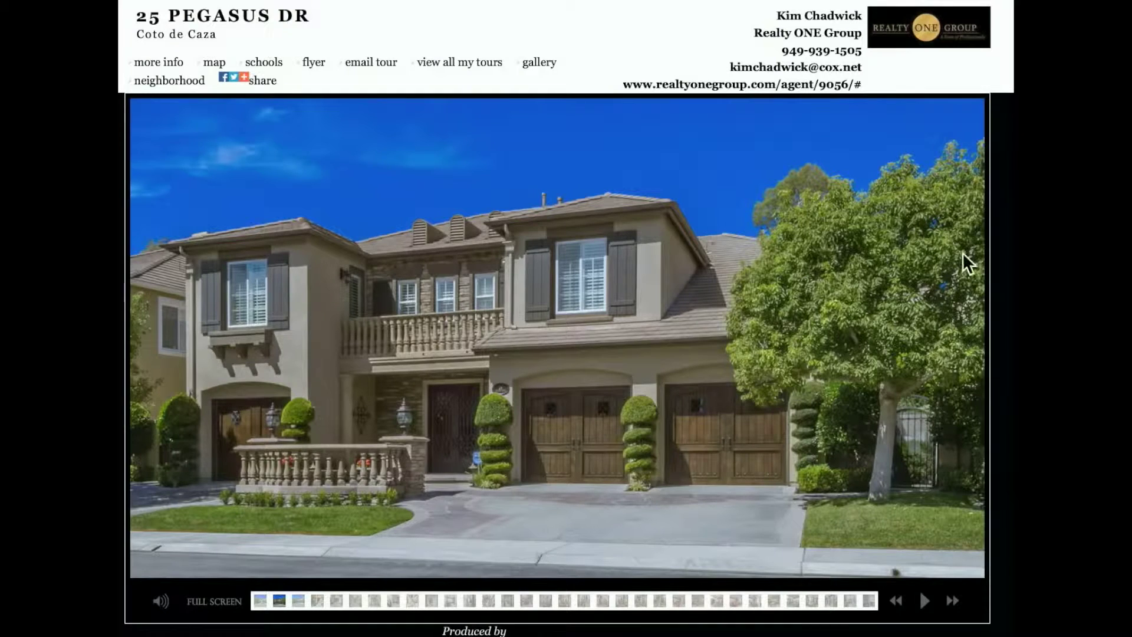
Read the listing's more-info panel, then drag the slideshow volume down to 0
click(173, 63)
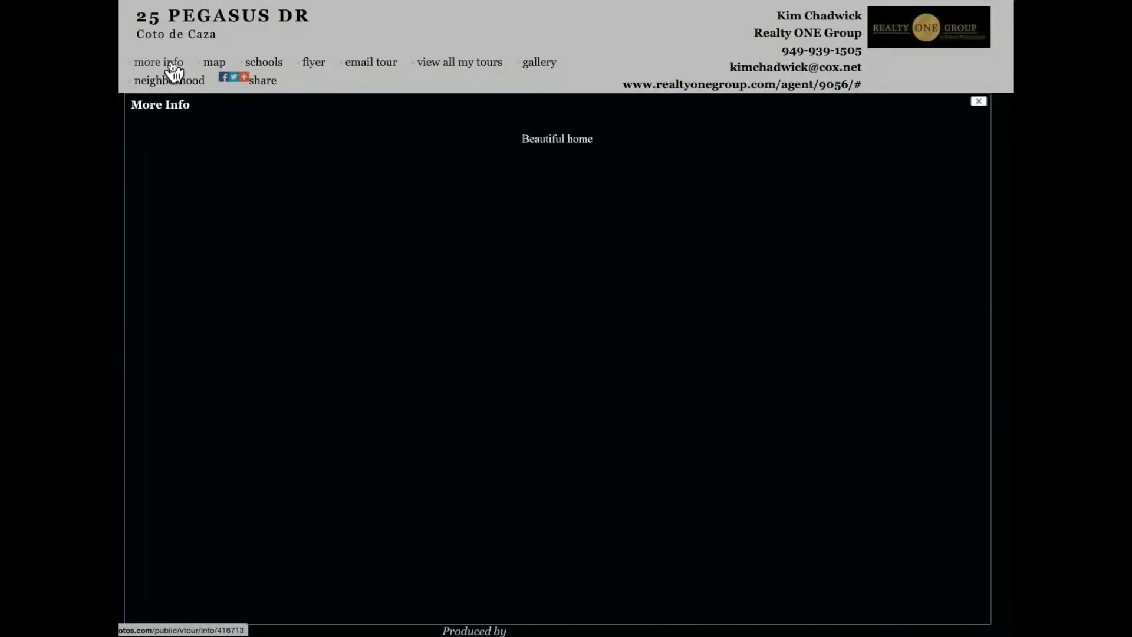
click(176, 63)
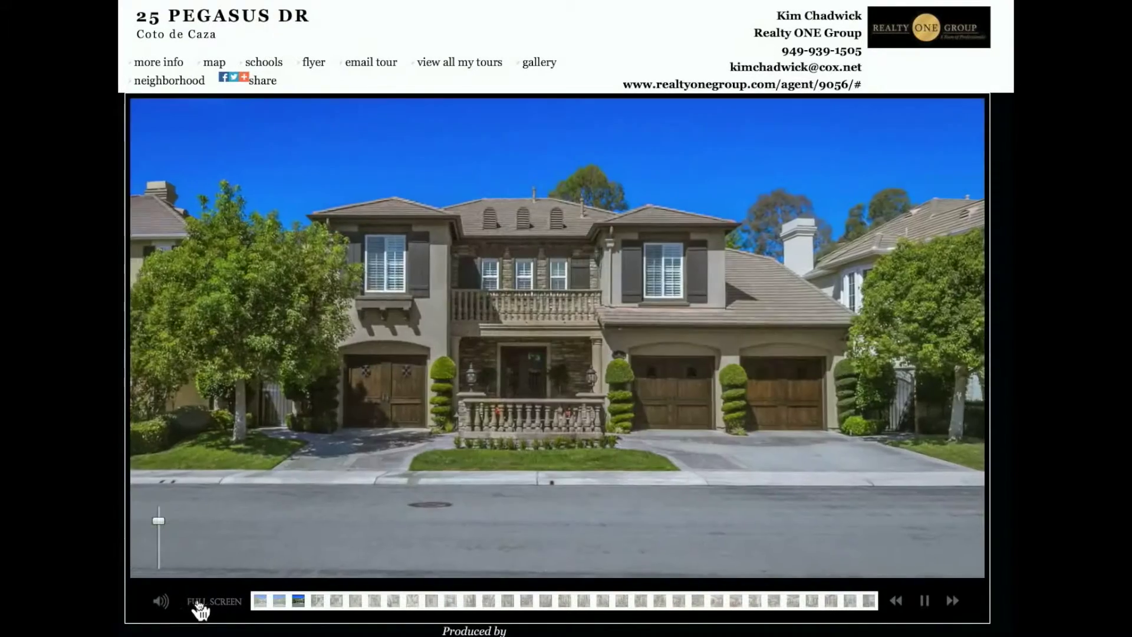
mouse_move(165, 612)
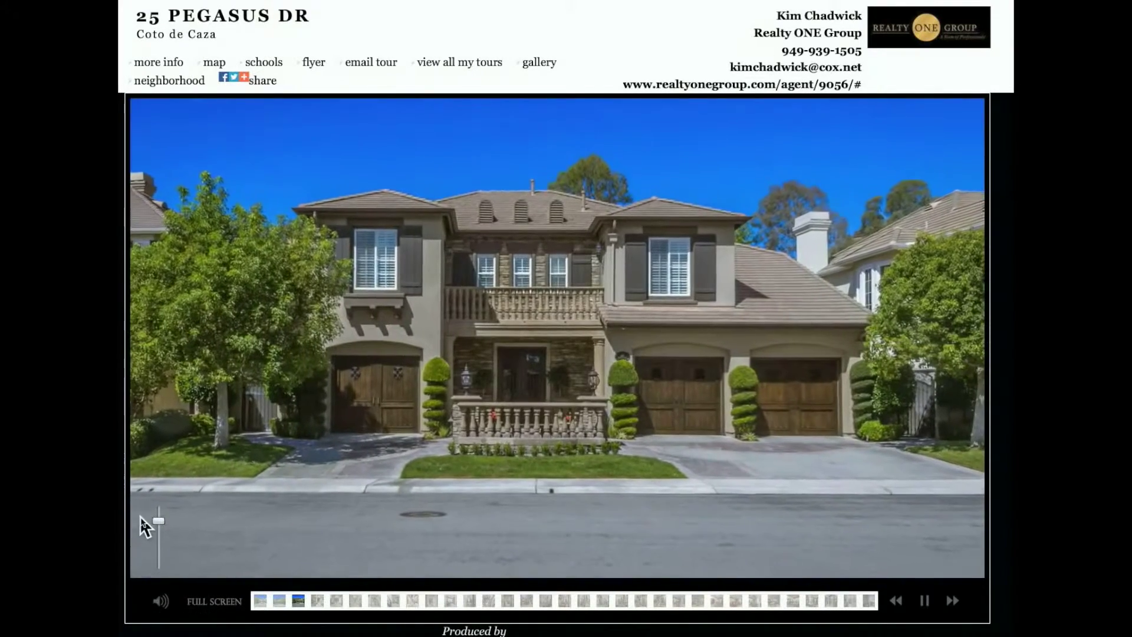
drag(158, 520, 161, 581)
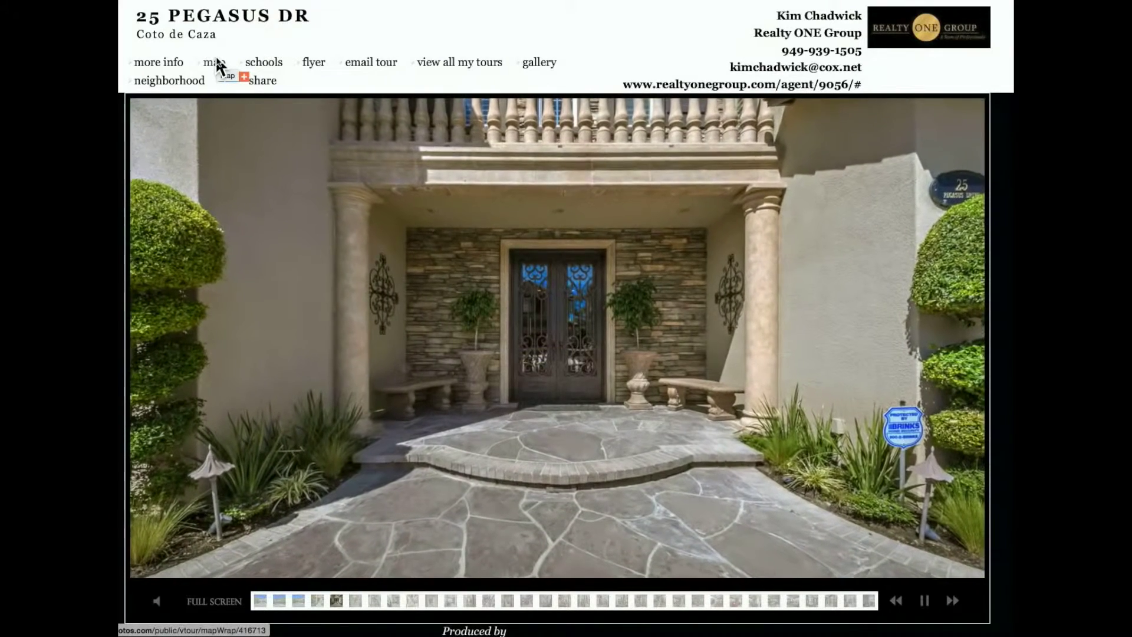
View the home's location on the map, then check the public schools list near zip 92679
click(214, 62)
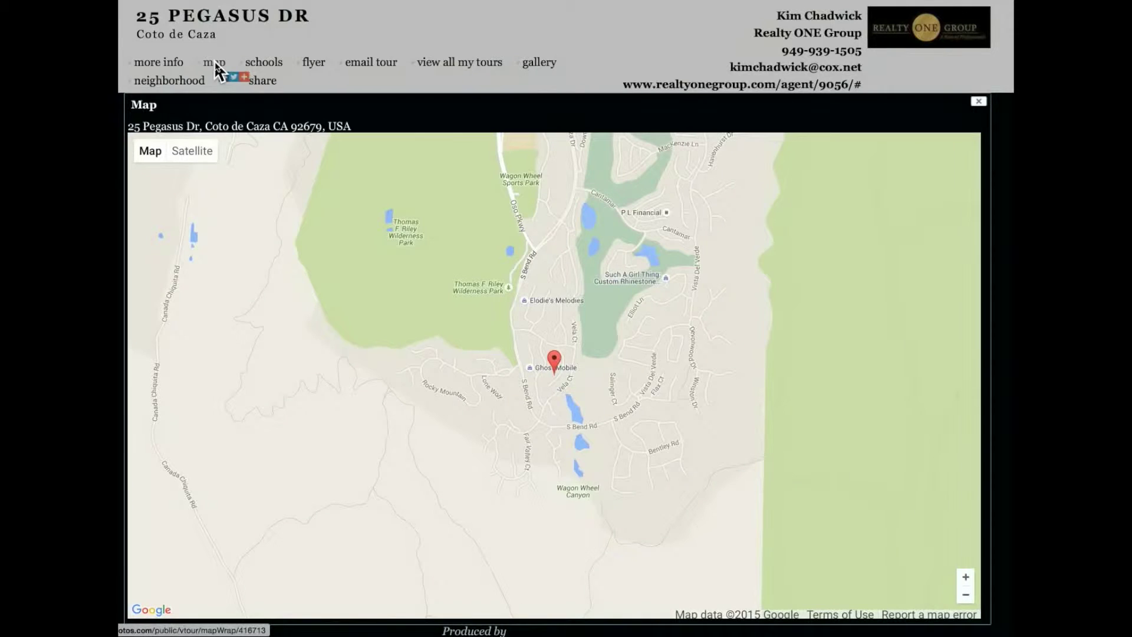
click(261, 64)
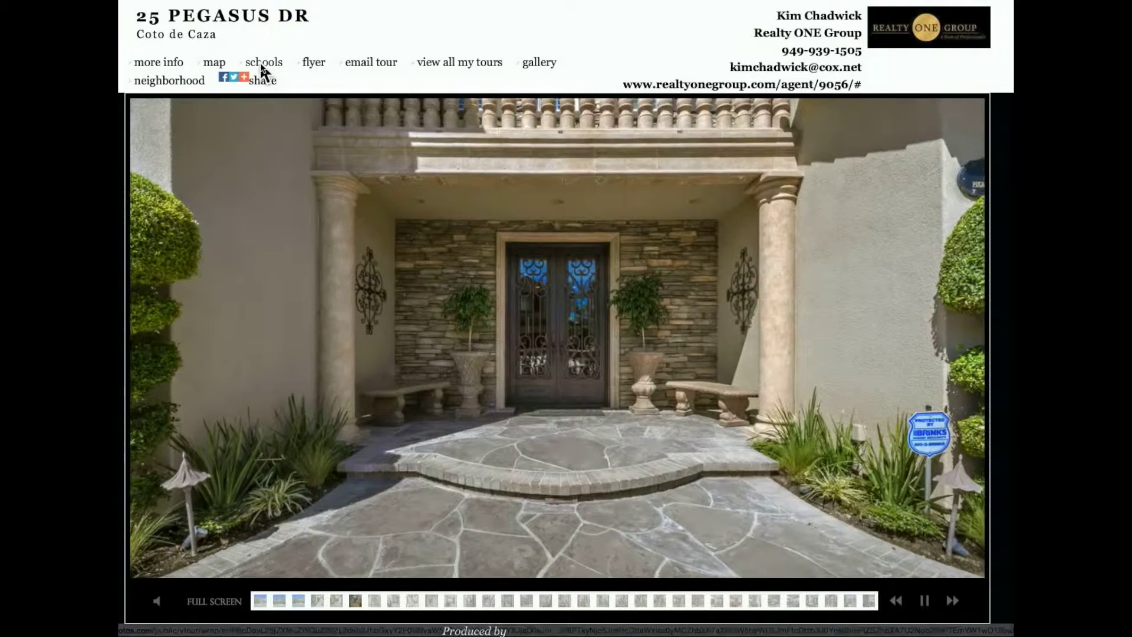
click(261, 64)
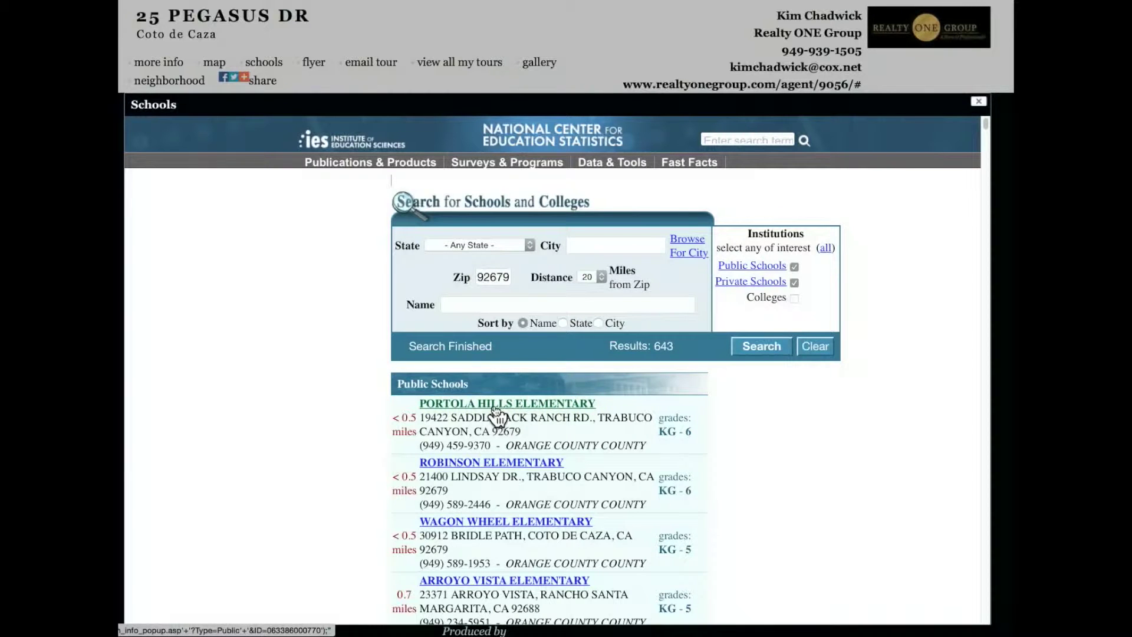
click(271, 62)
click(313, 62)
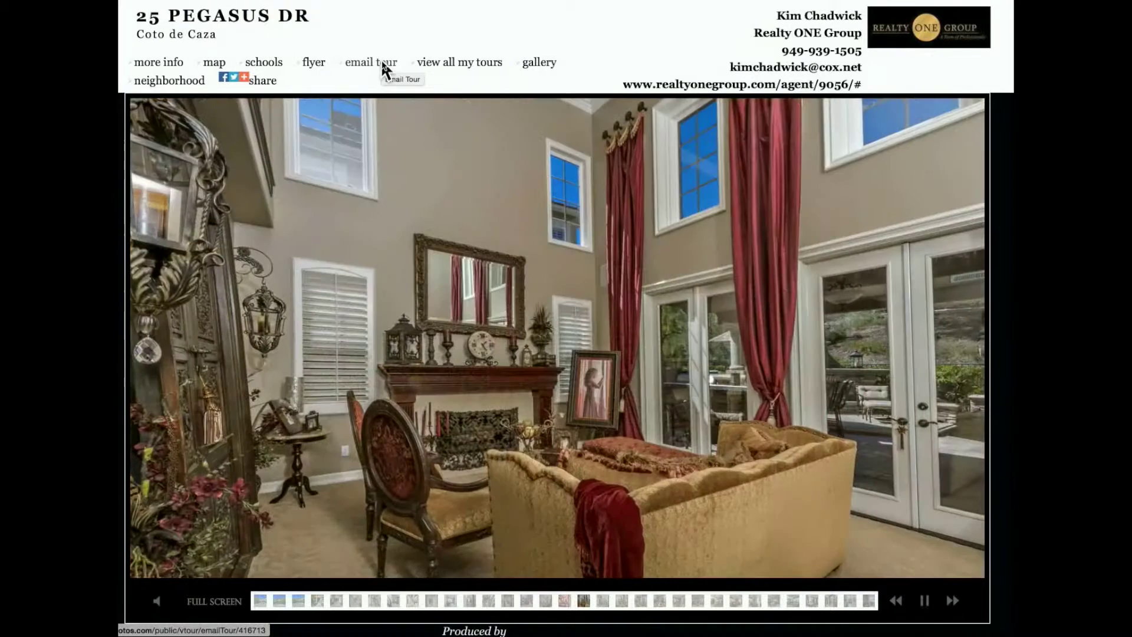
click(381, 59)
click(309, 156)
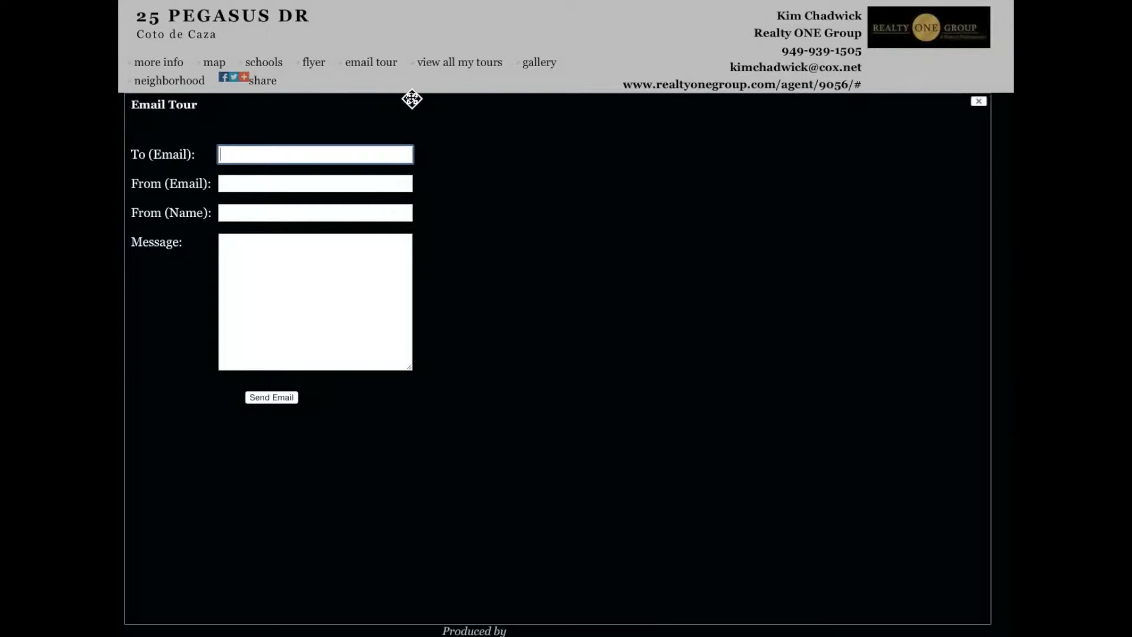
click(380, 64)
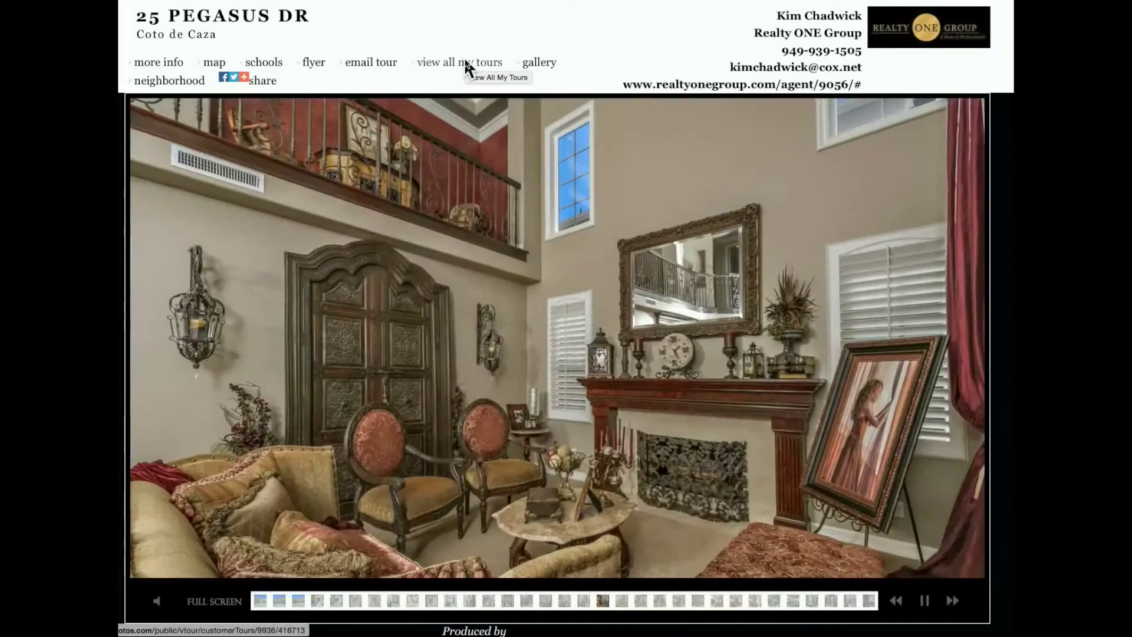
Look through the agent's tour list, then pause the slideshow on the sofa-and-armchairs living room
click(466, 63)
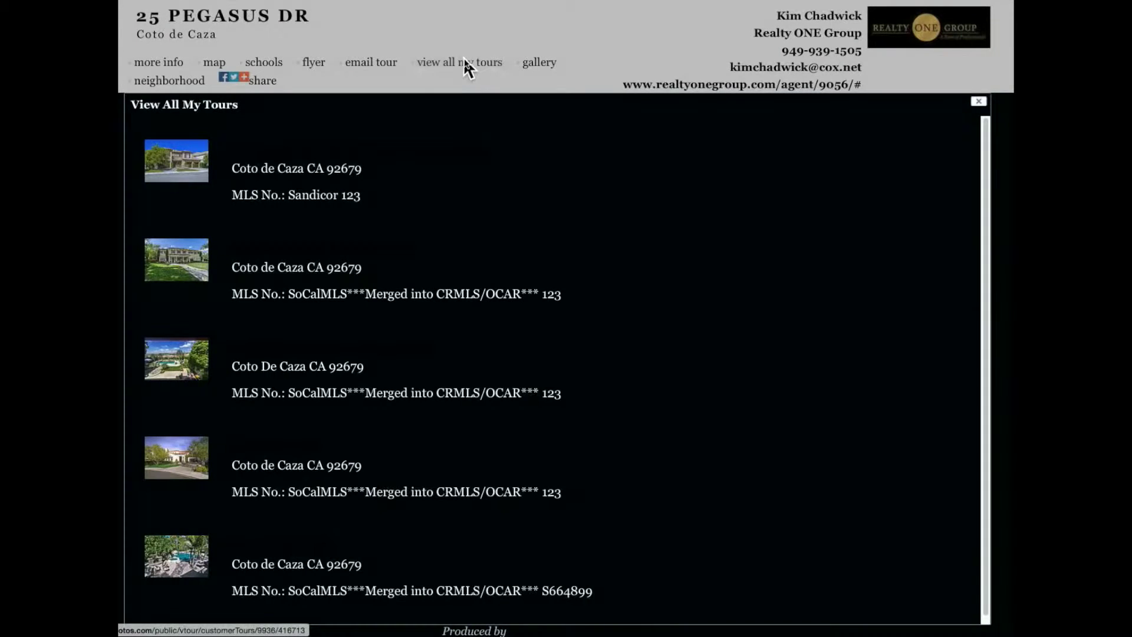
click(464, 59)
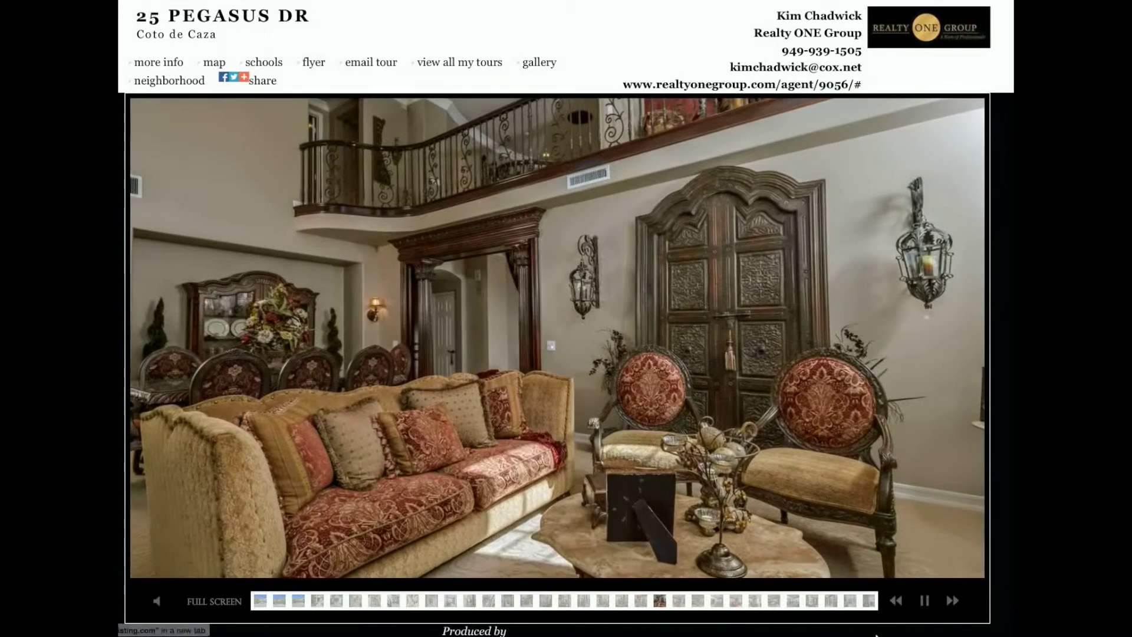
click(926, 604)
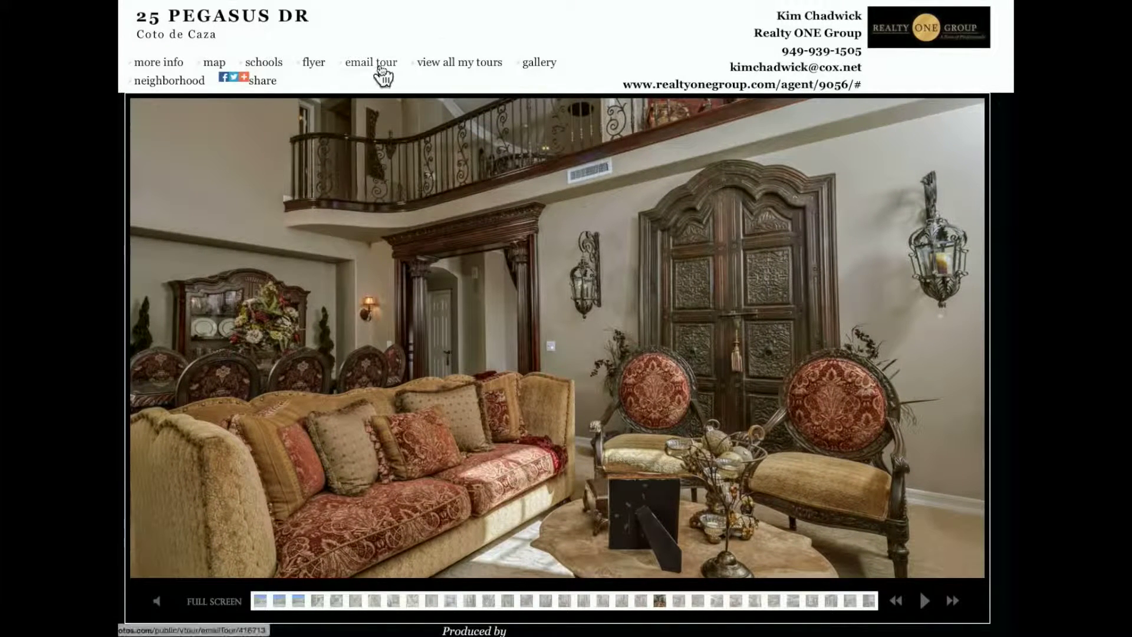
Preview the gallery photos at small, large, then medium size, and close the gallery
click(543, 65)
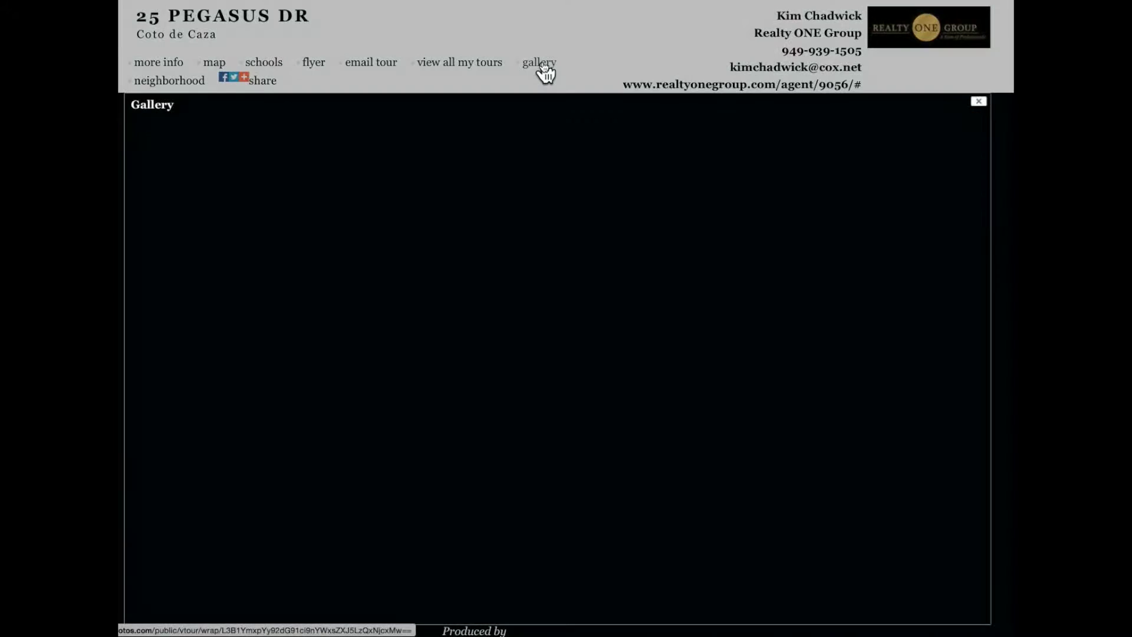
scroll(677, 252, down, 9)
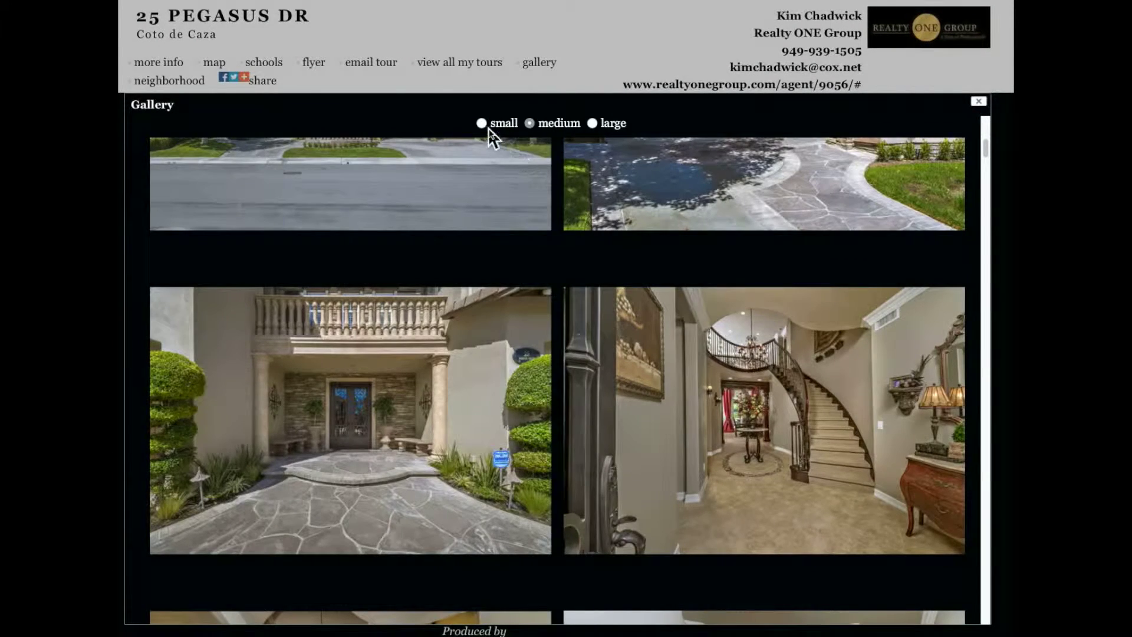
click(483, 123)
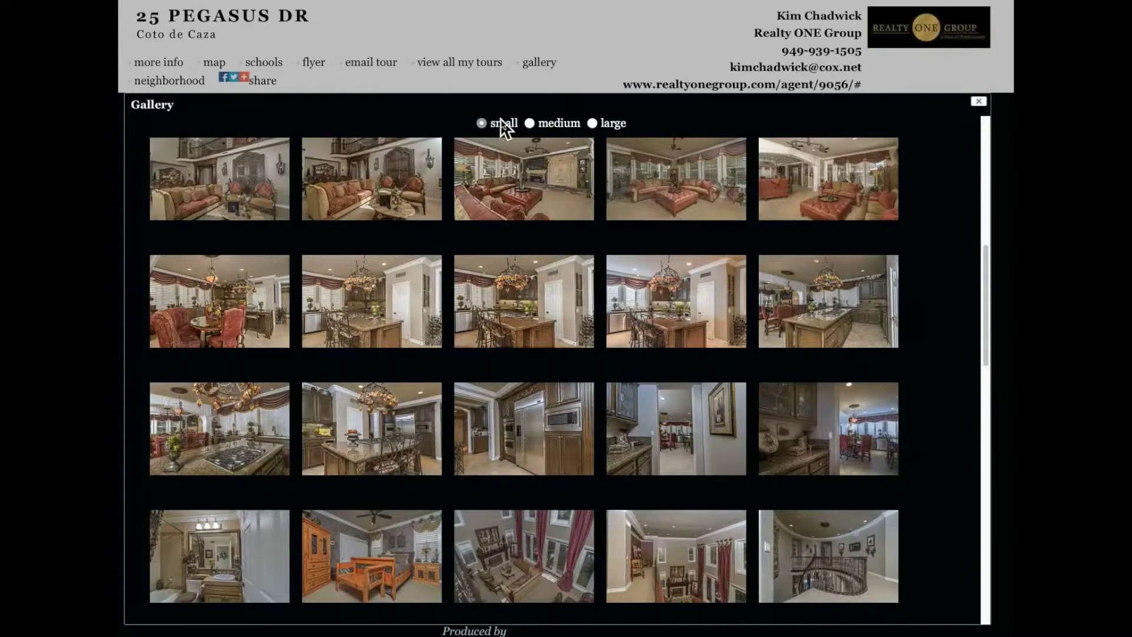
click(593, 123)
click(527, 122)
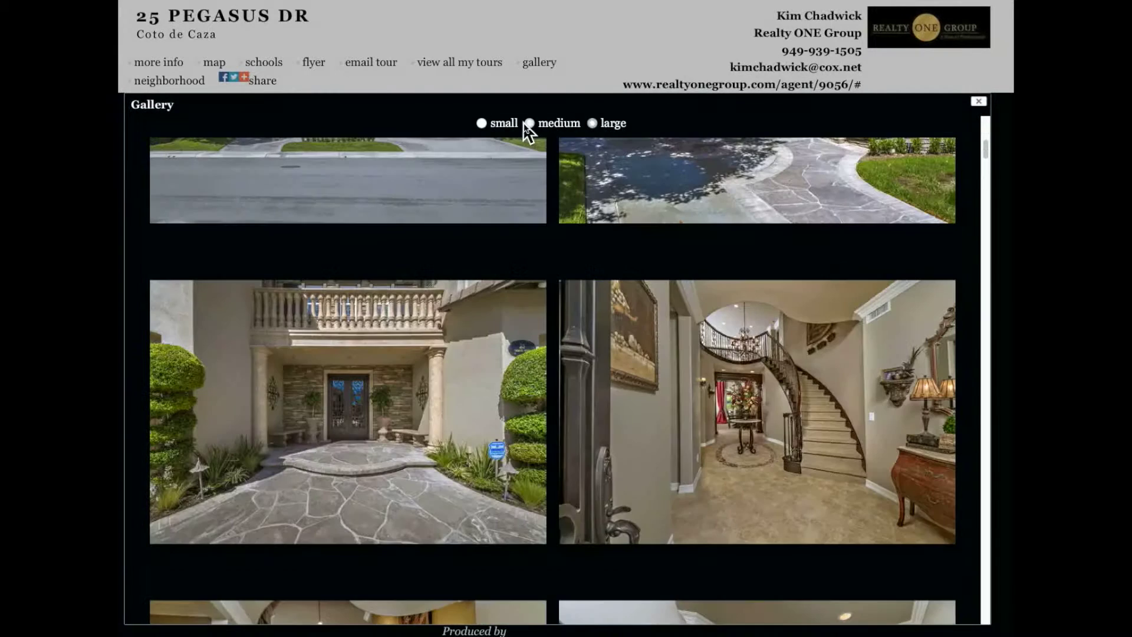
scroll(765, 250, up, 4)
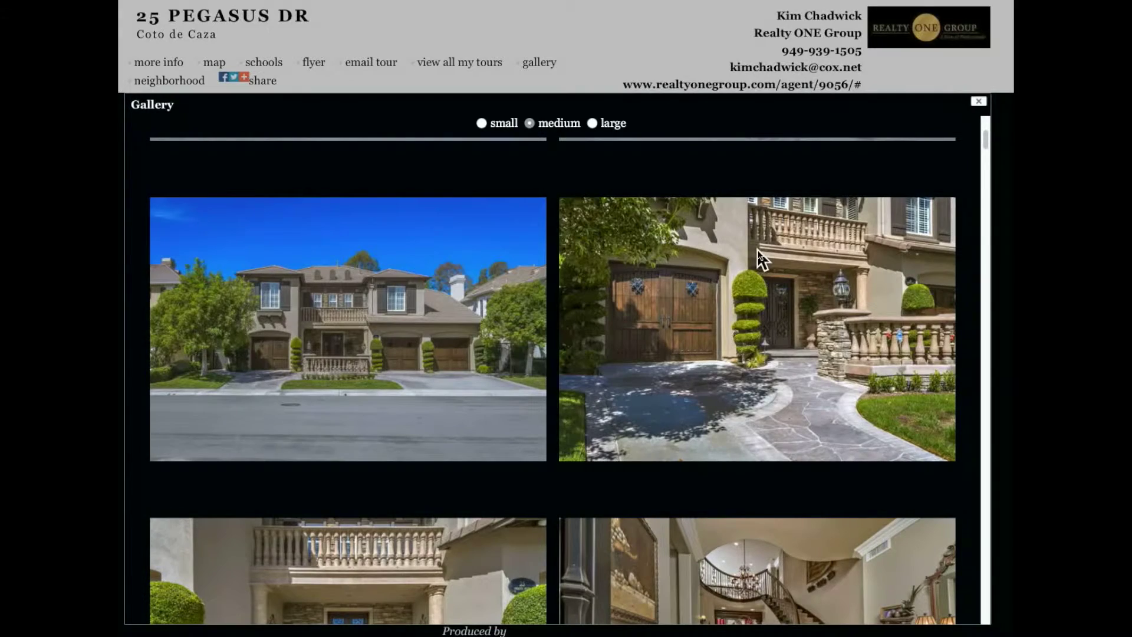
click(528, 58)
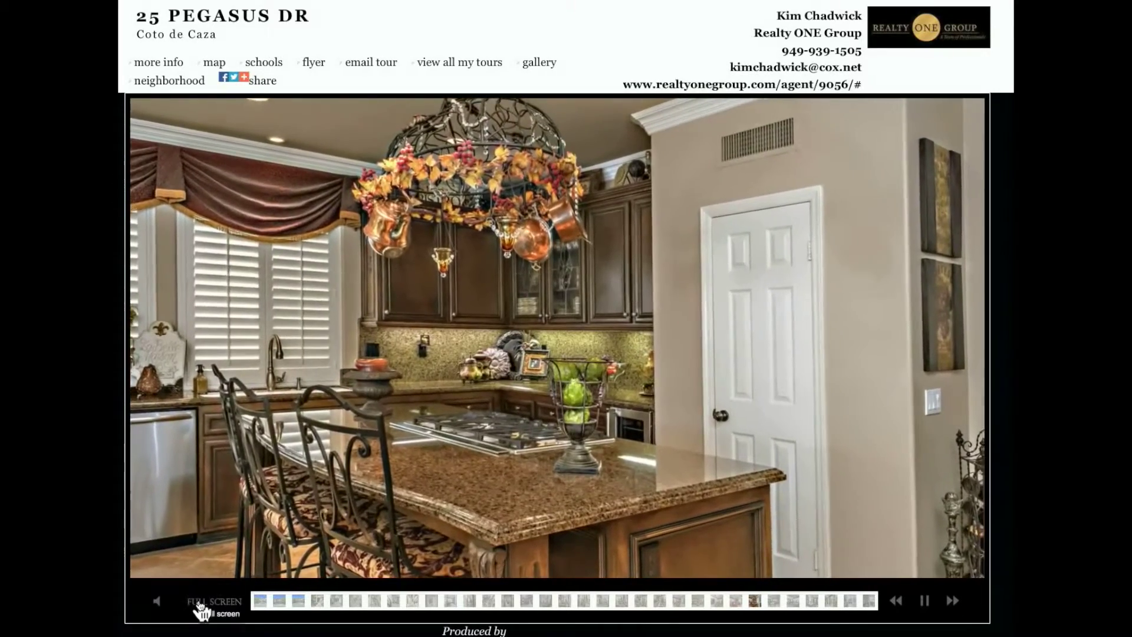
Try full screen briefly, then pause the slideshow on the curved-staircase entry foyer photo
click(195, 601)
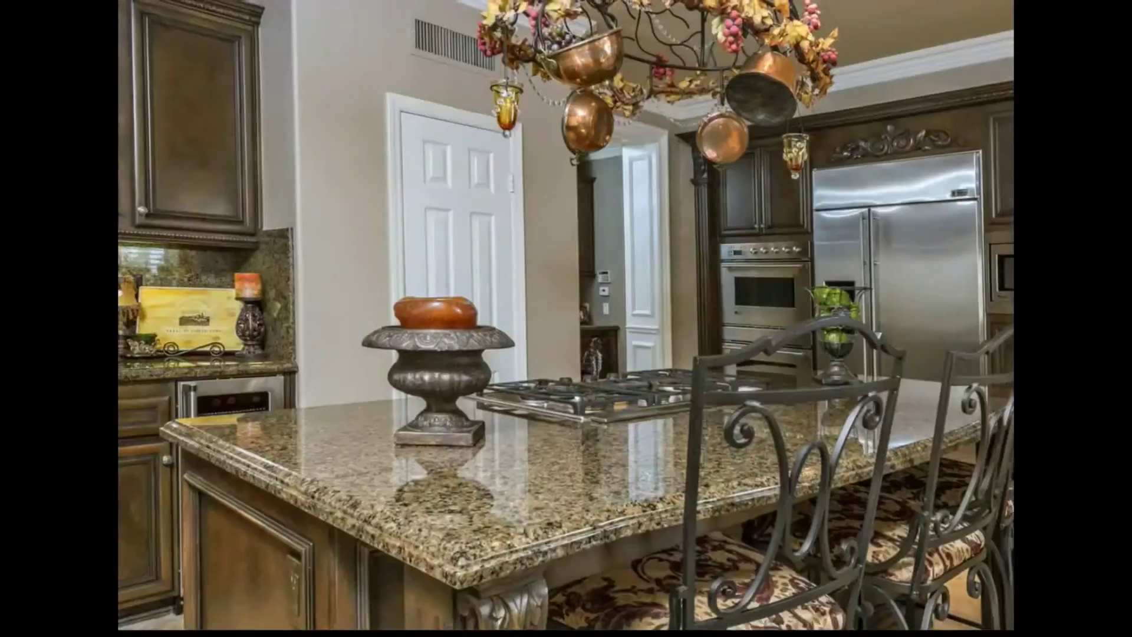
key(Escape)
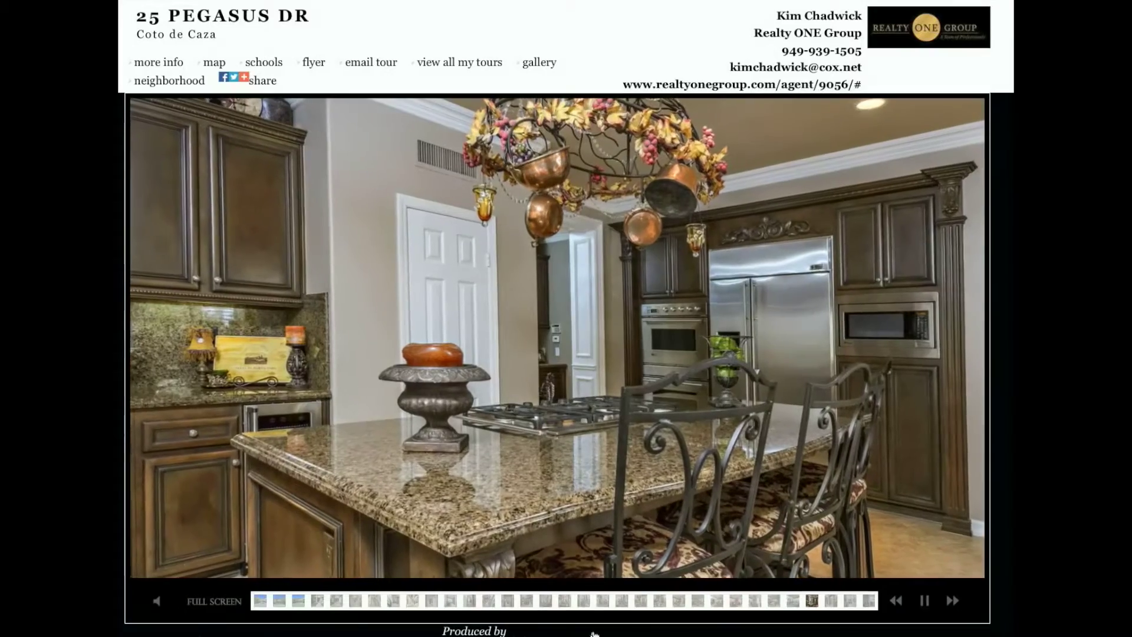
click(930, 602)
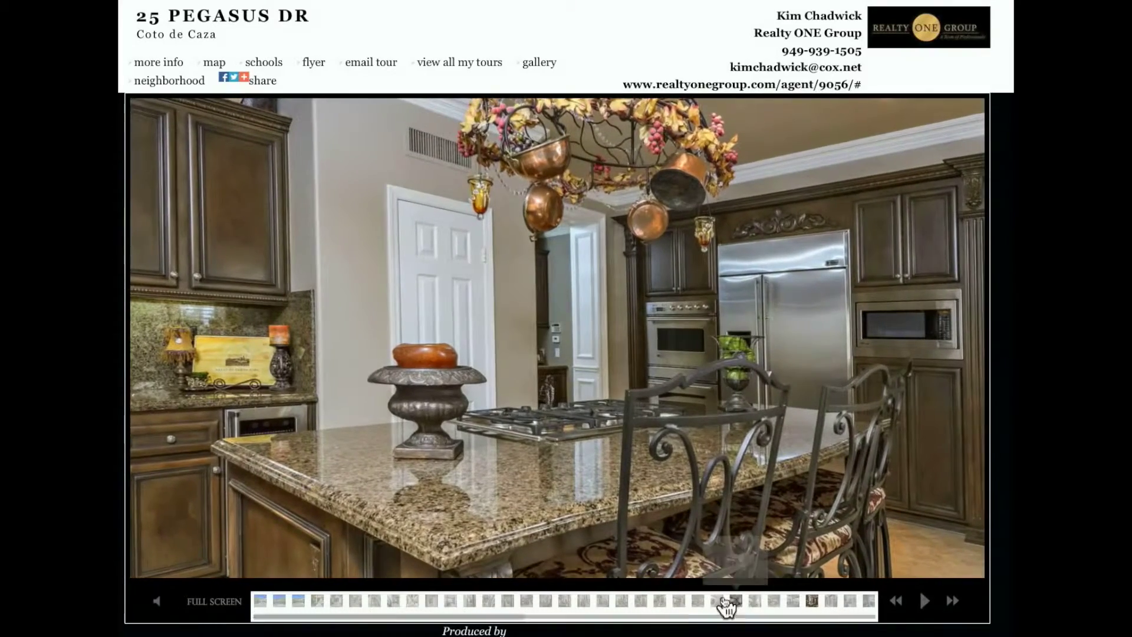
click(414, 601)
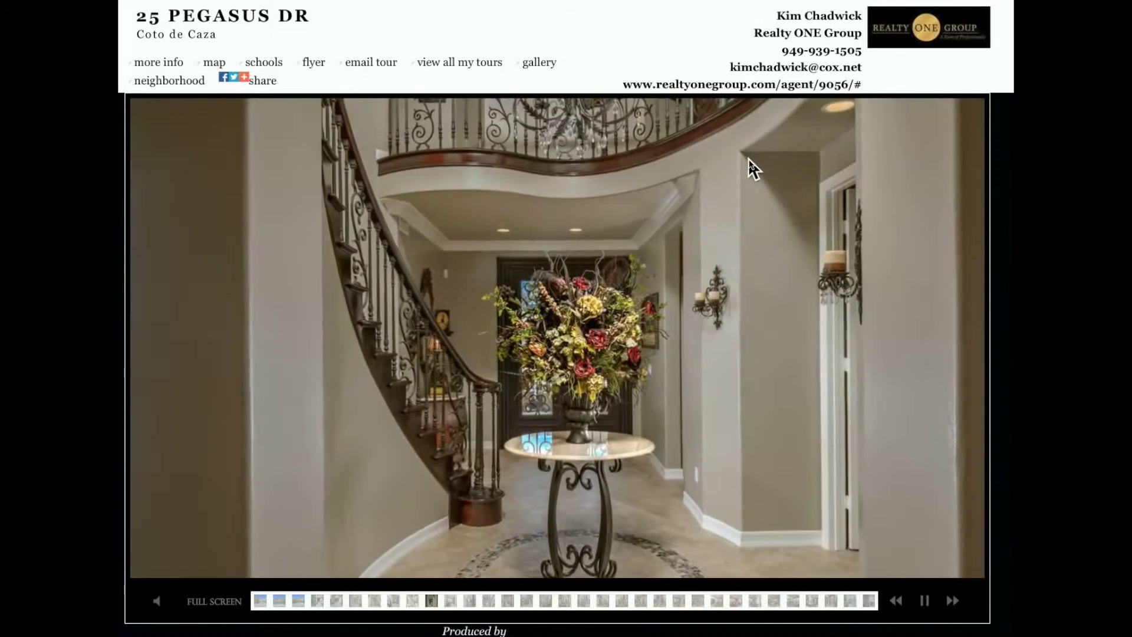
key(space)
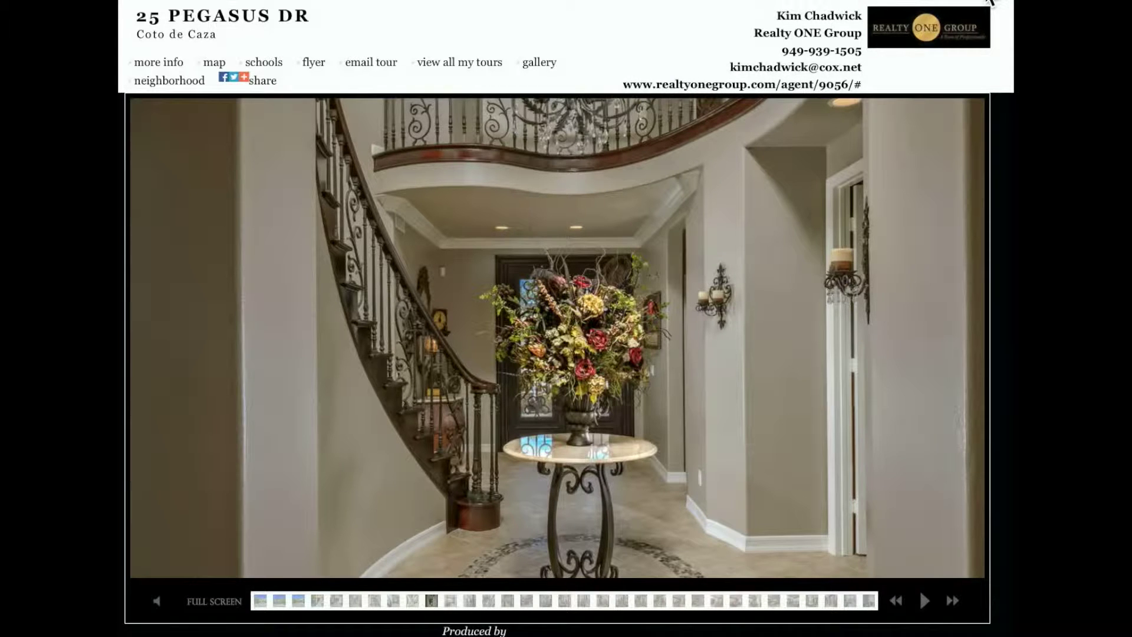
click(698, 3)
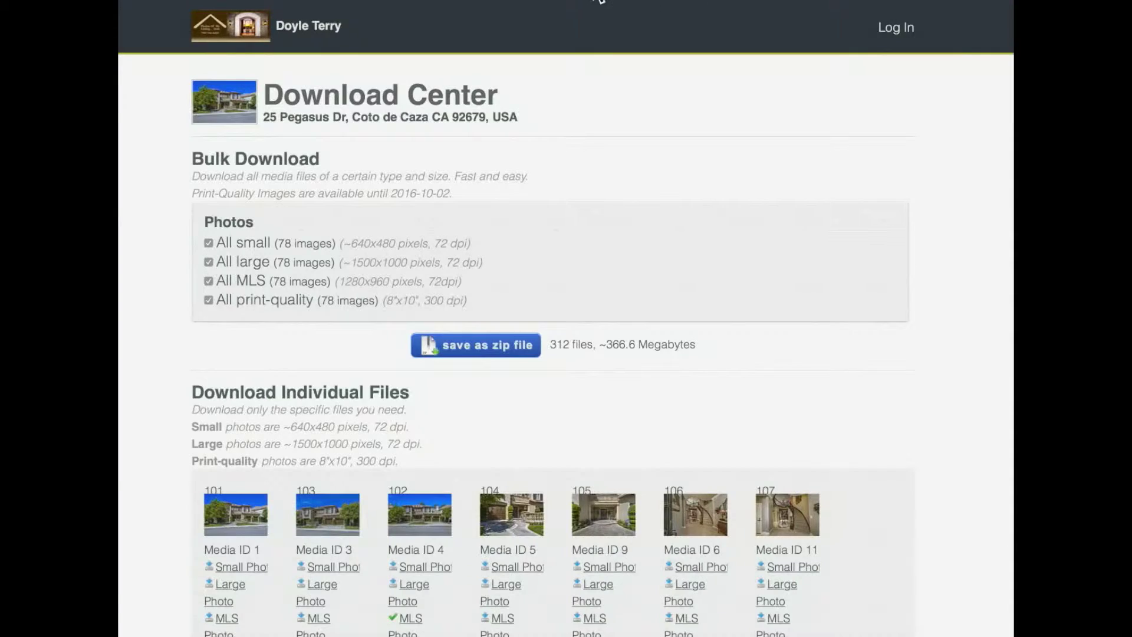
click(570, 2)
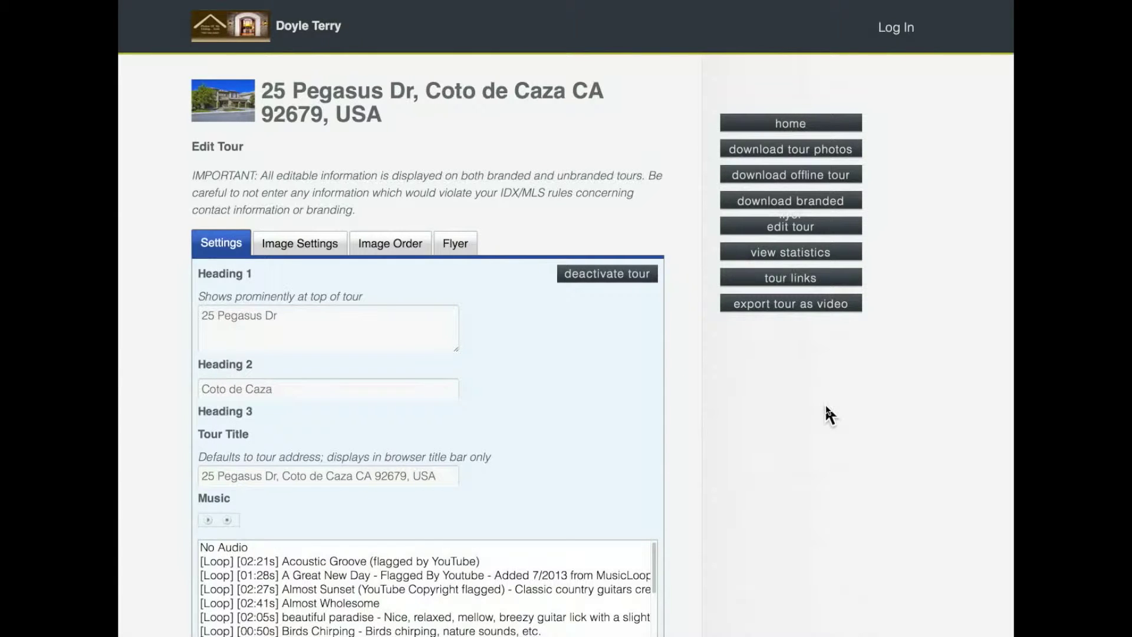
click(318, 246)
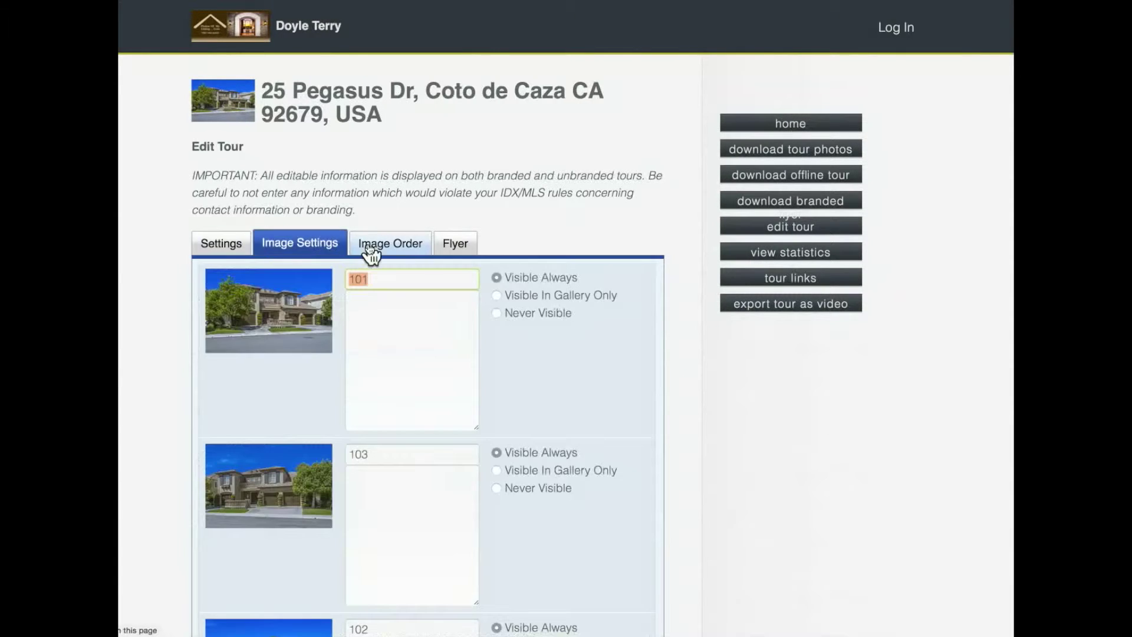
click(403, 247)
click(455, 242)
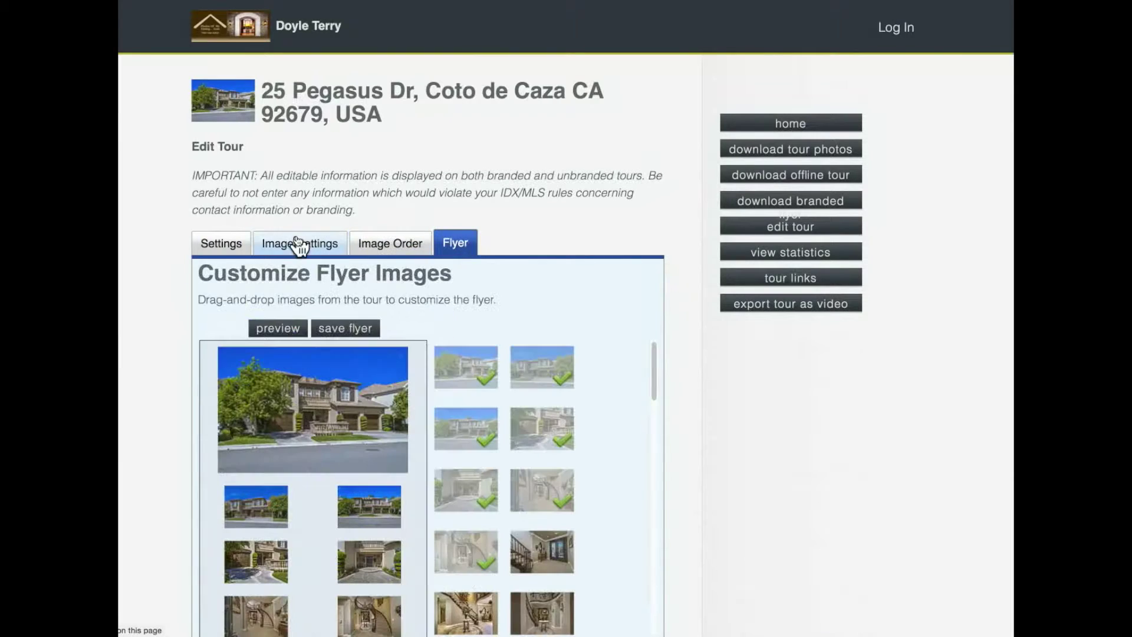
click(227, 246)
scroll(734, 460, down, 12)
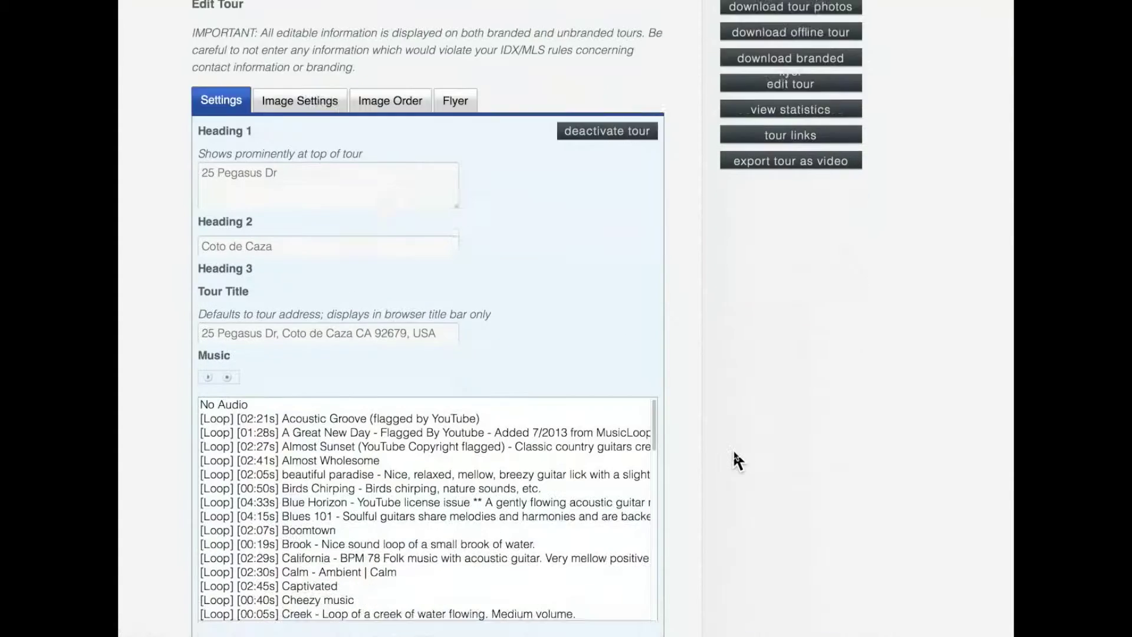
scroll(735, 454, down, 5)
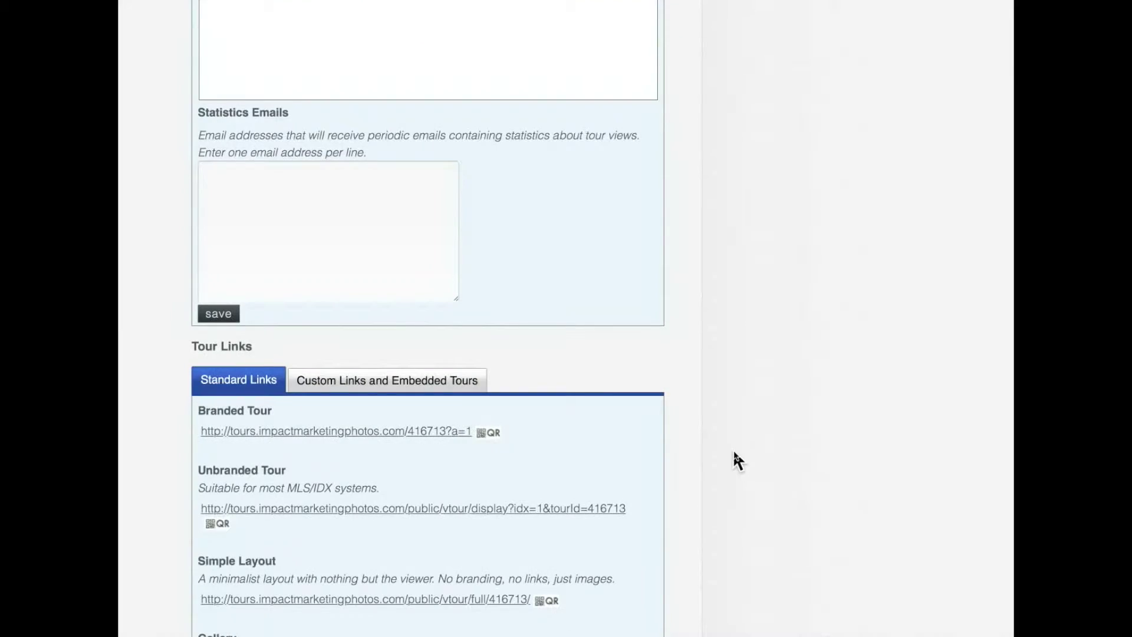
scroll(735, 454, down, 5)
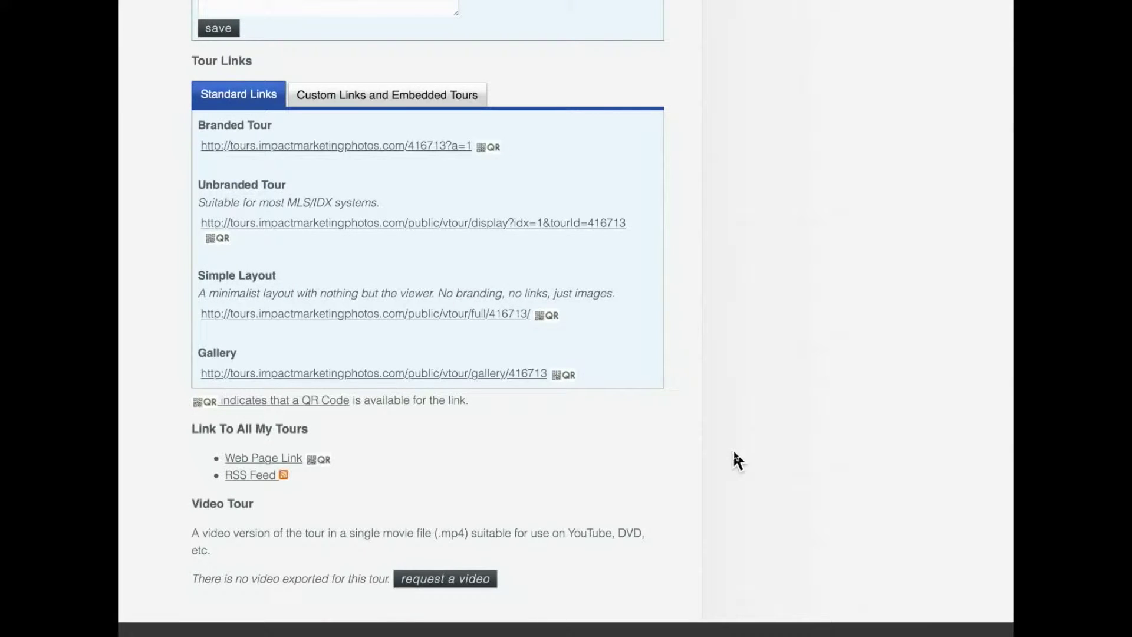
scroll(735, 453, up, 20)
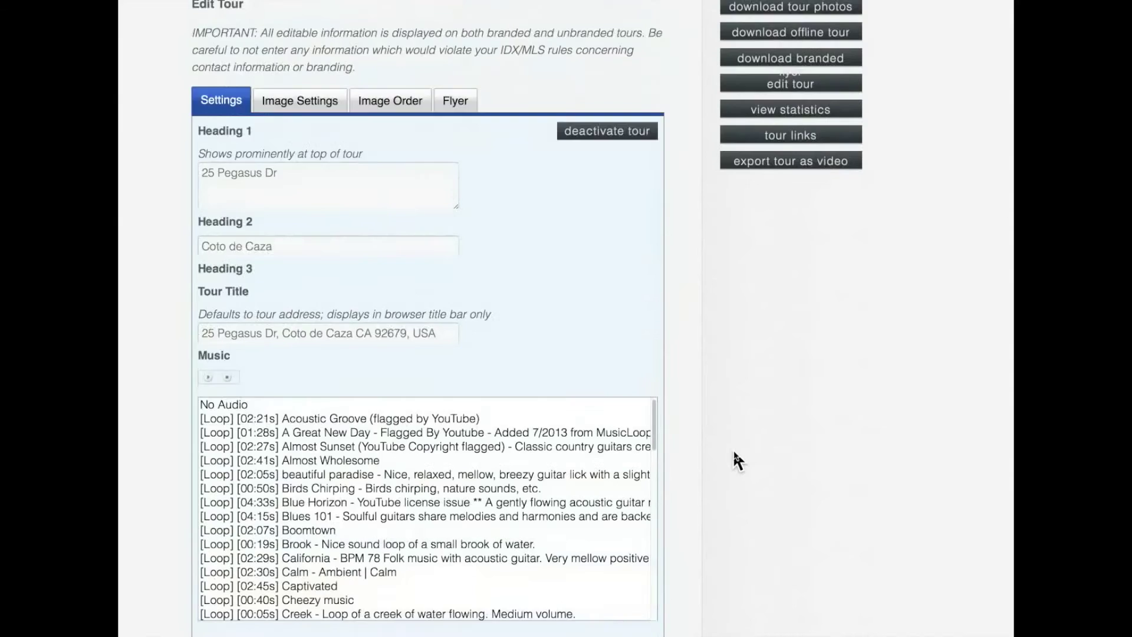
scroll(734, 460, up, 3)
Try photo 101's visibility options, leave it Visible Always, and show the Image Order grid
click(327, 250)
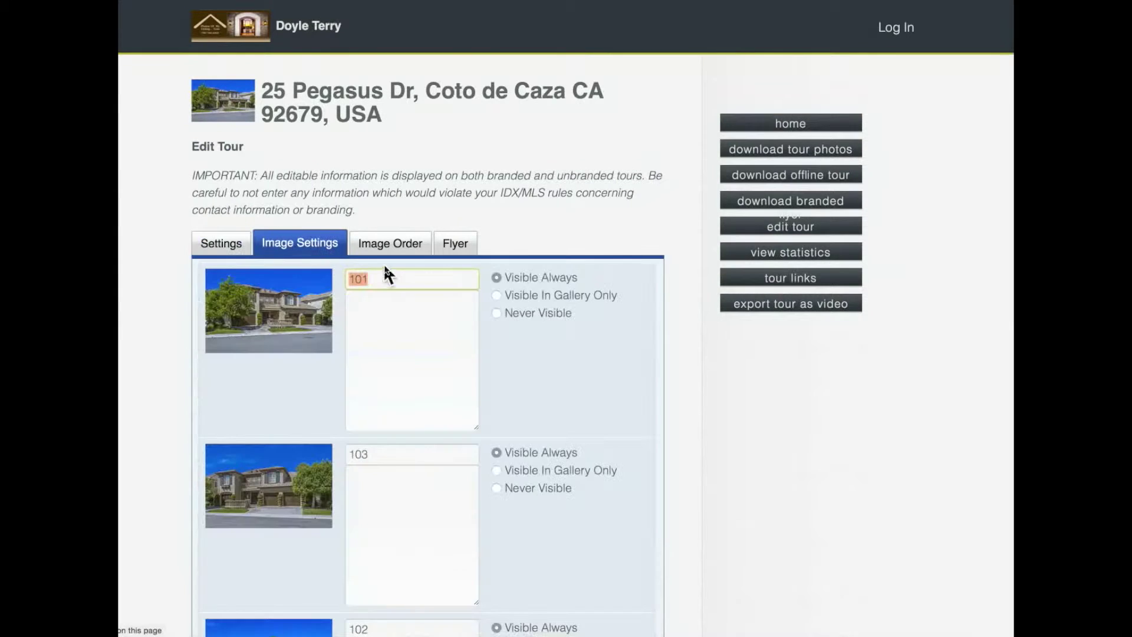
click(496, 294)
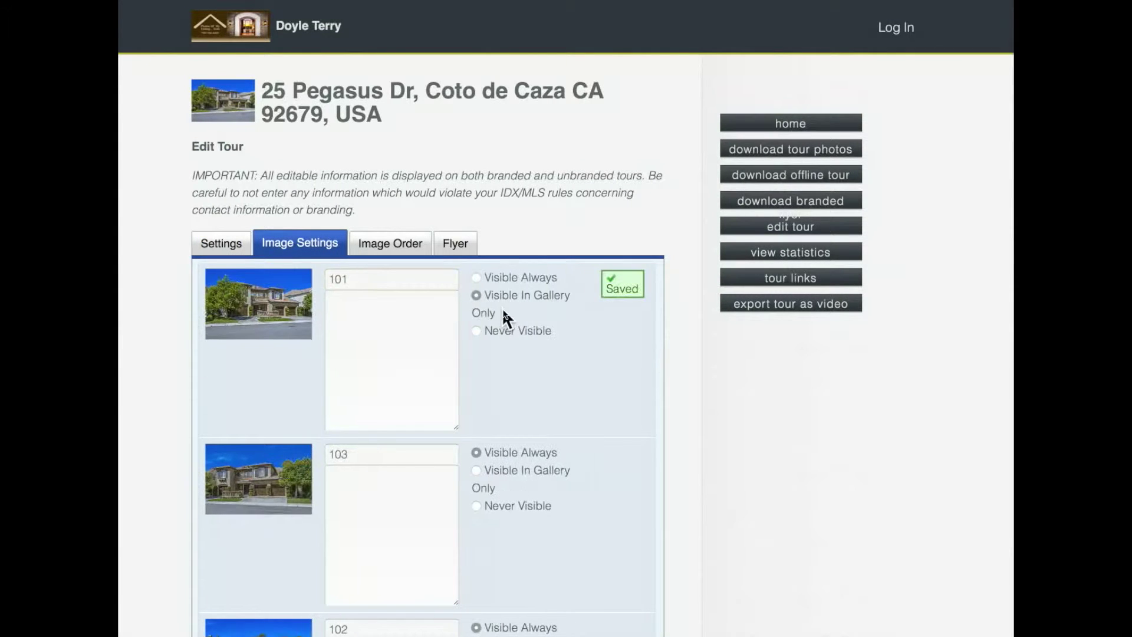
click(475, 331)
click(476, 296)
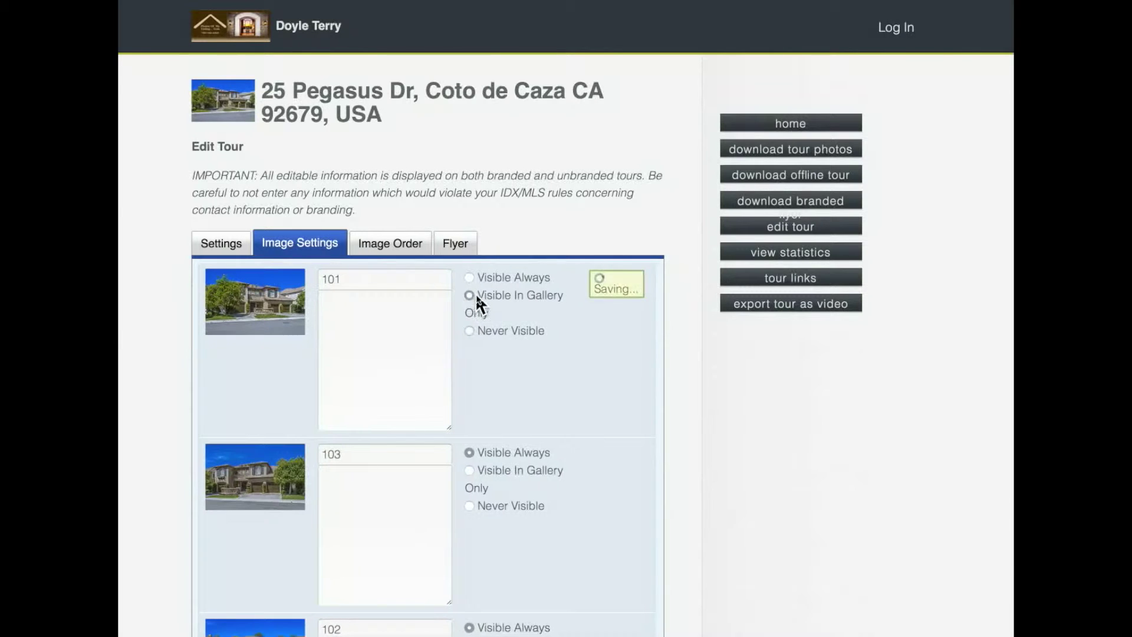
click(497, 277)
click(418, 248)
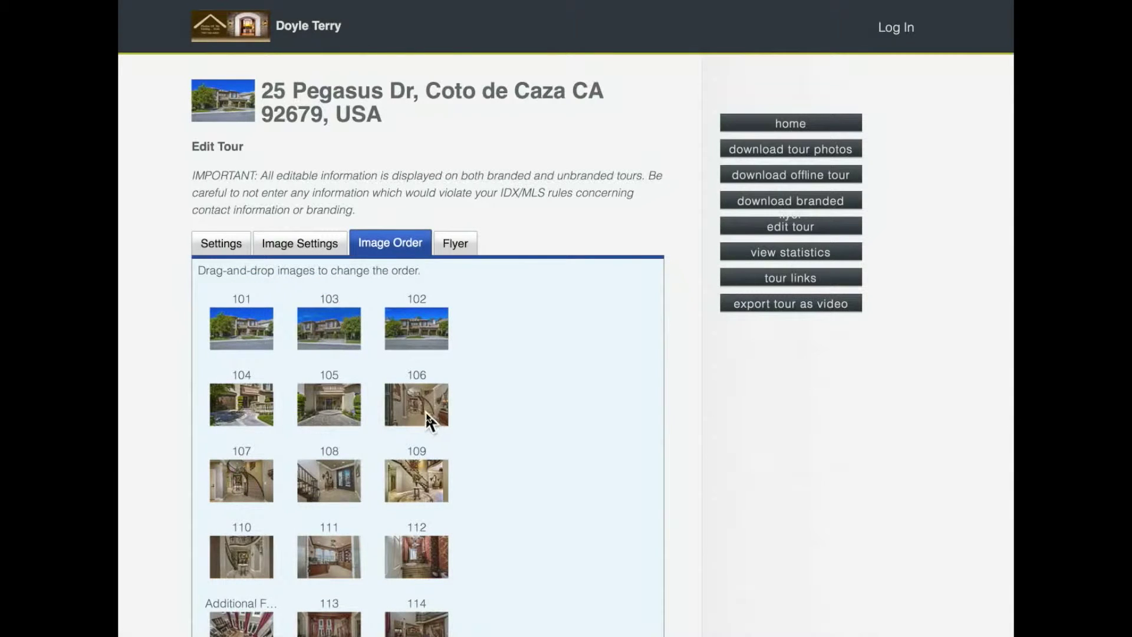
drag(425, 411, 242, 345)
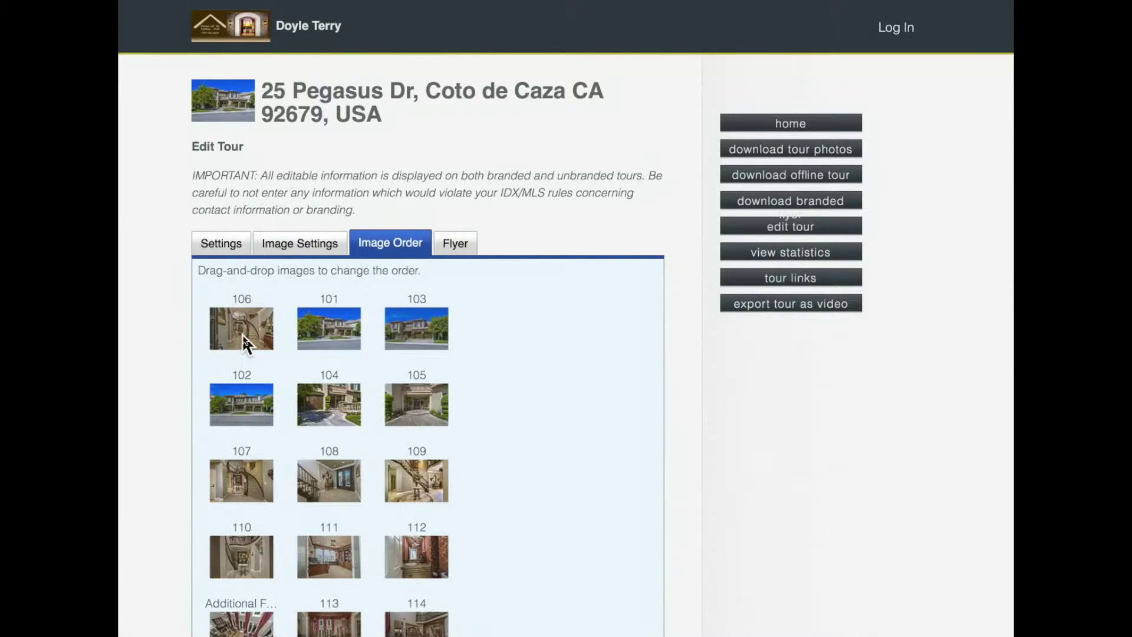
drag(239, 328, 436, 416)
Scroll through the Flyer tab's image layout, then return to Settings and select Heading 1
click(455, 247)
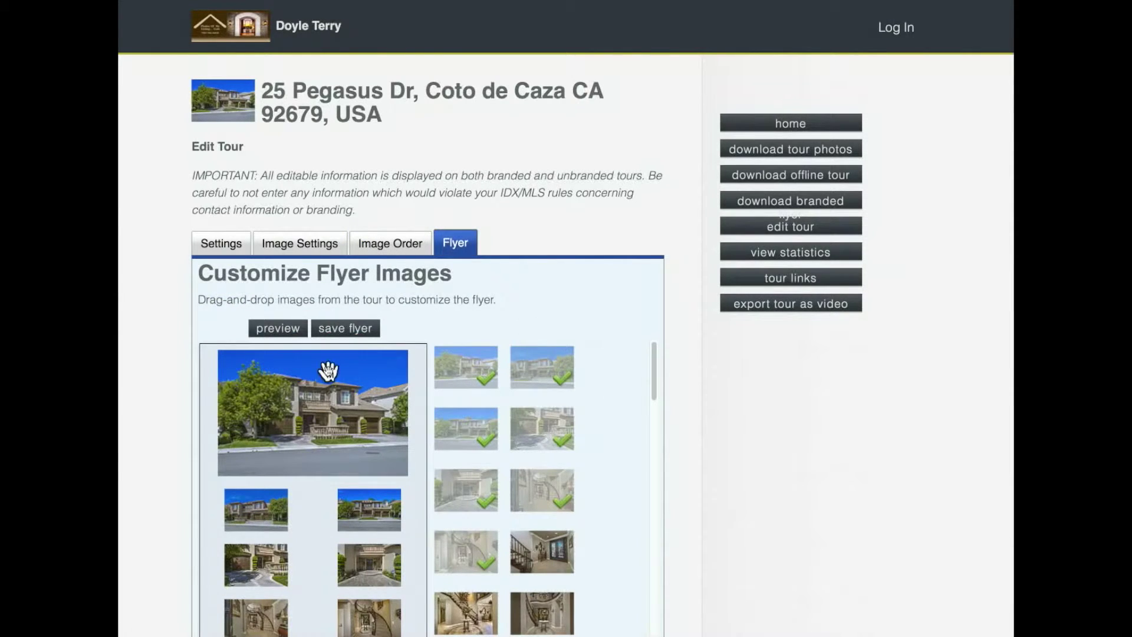
scroll(671, 462, down, 3)
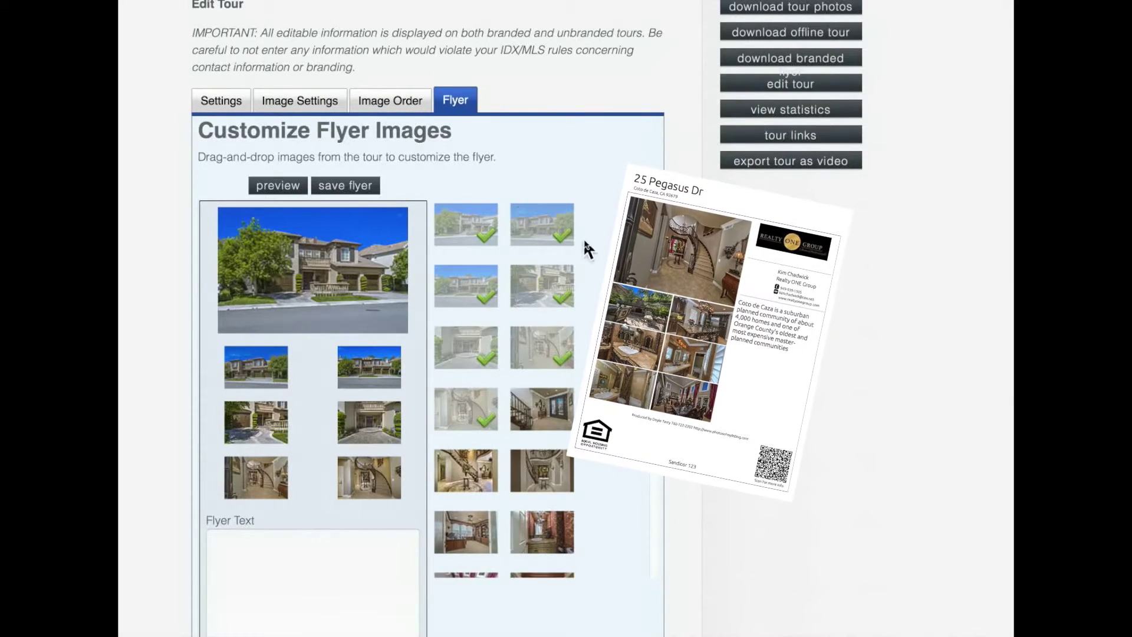
scroll(586, 246, down, 2)
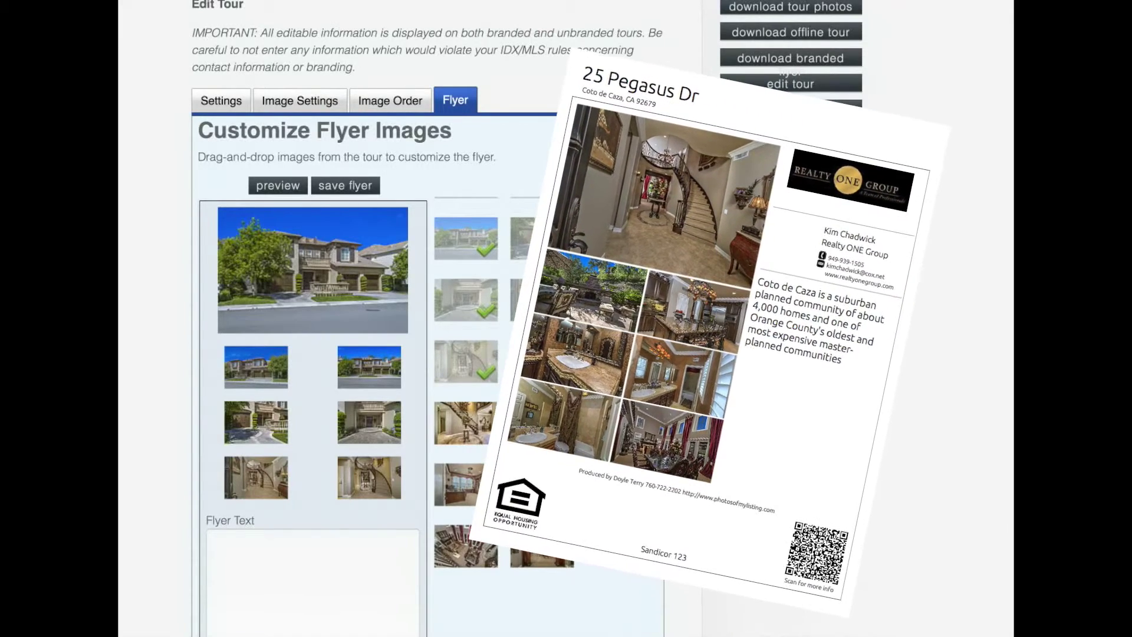
click(221, 102)
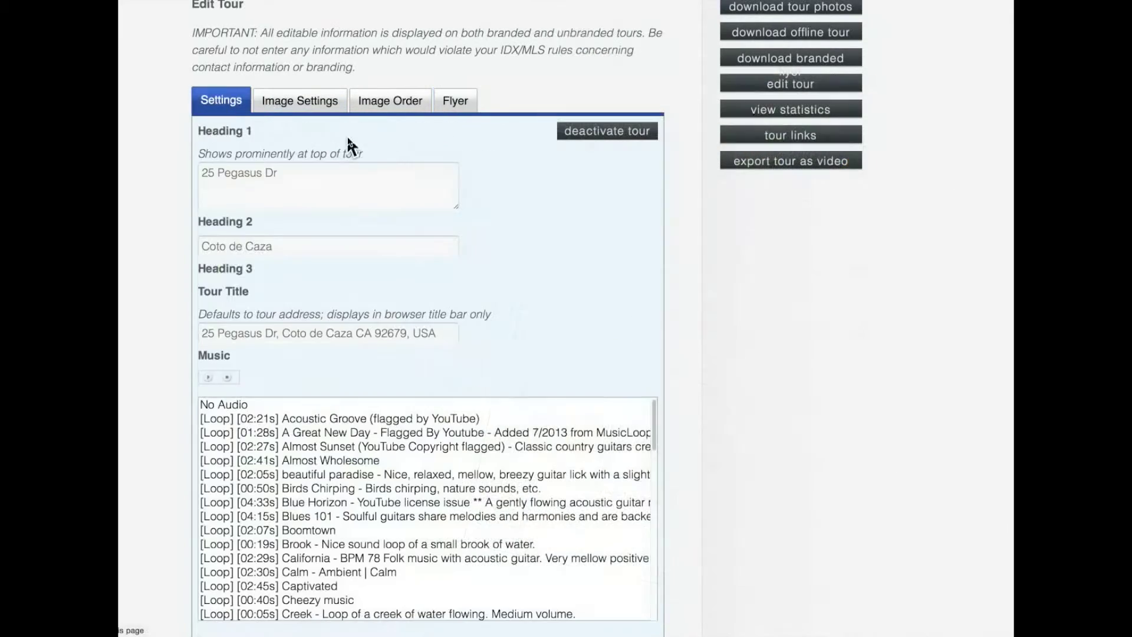
click(314, 177)
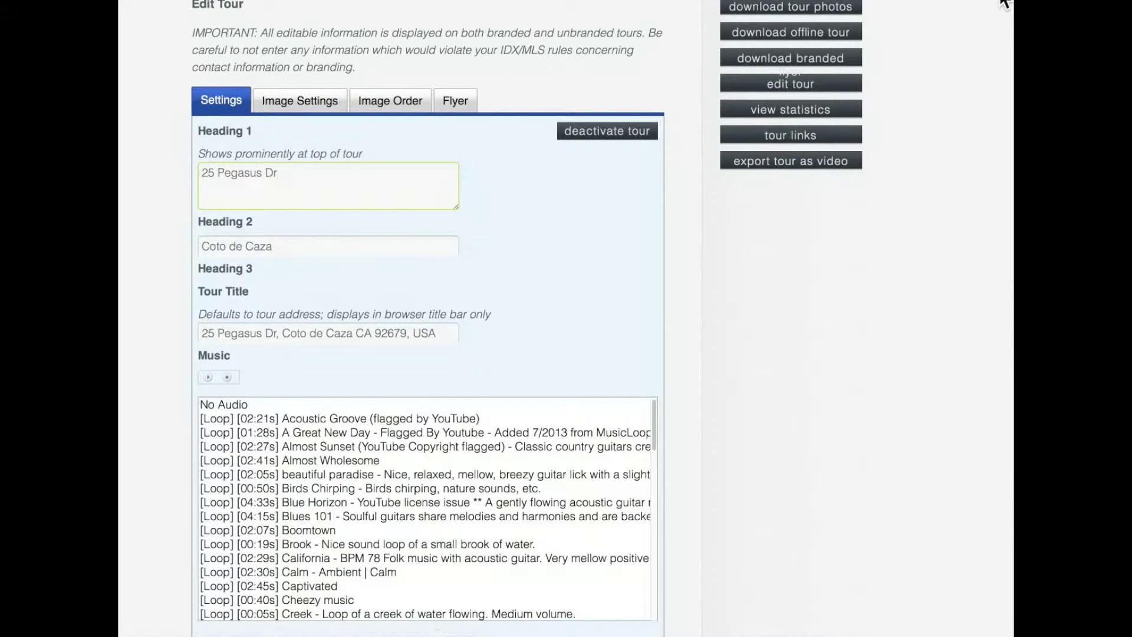
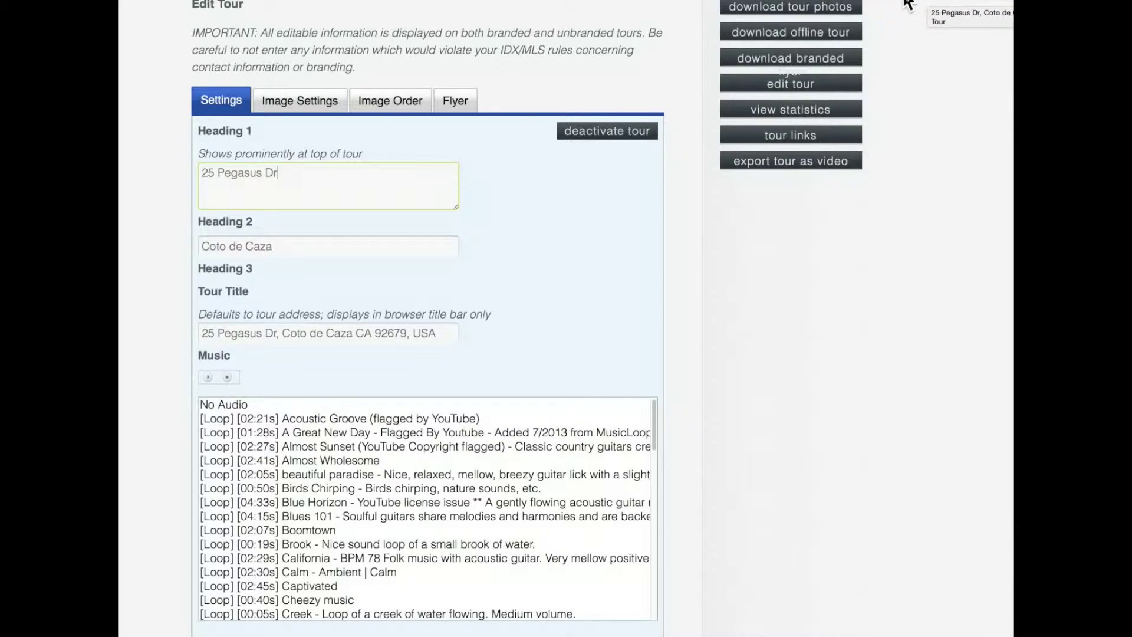
click(887, 5)
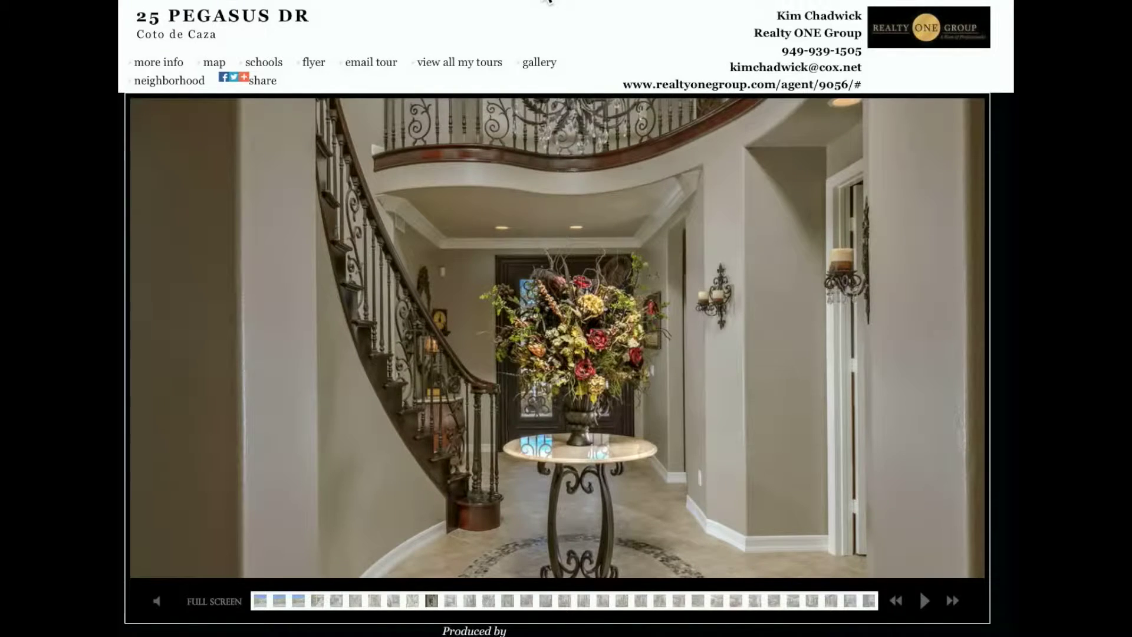
click(547, 5)
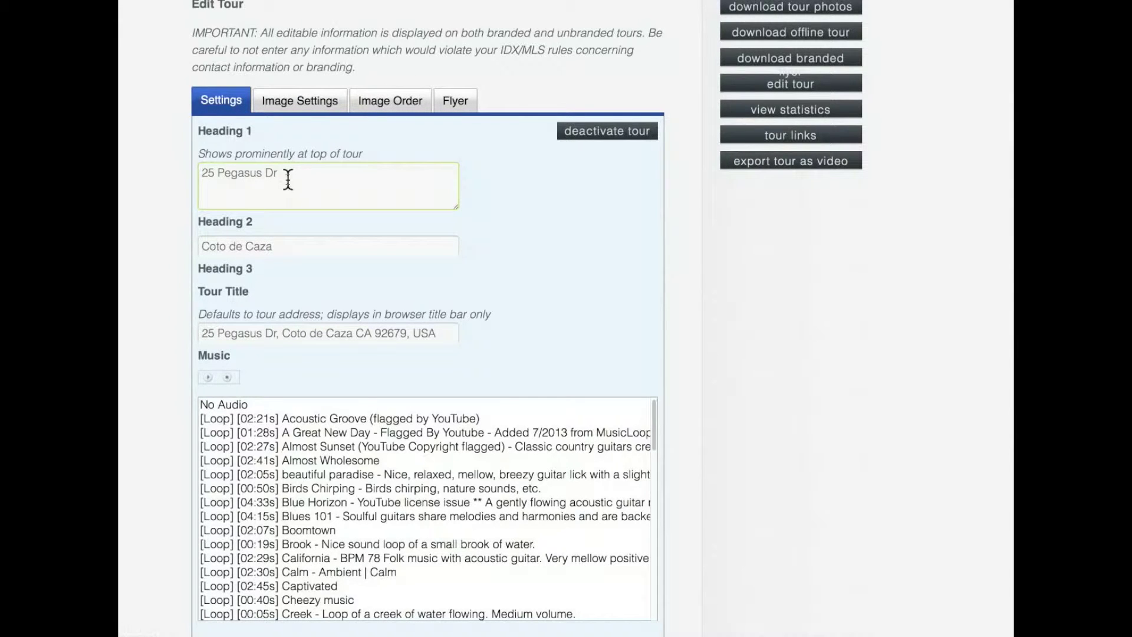
drag(285, 177, 202, 155)
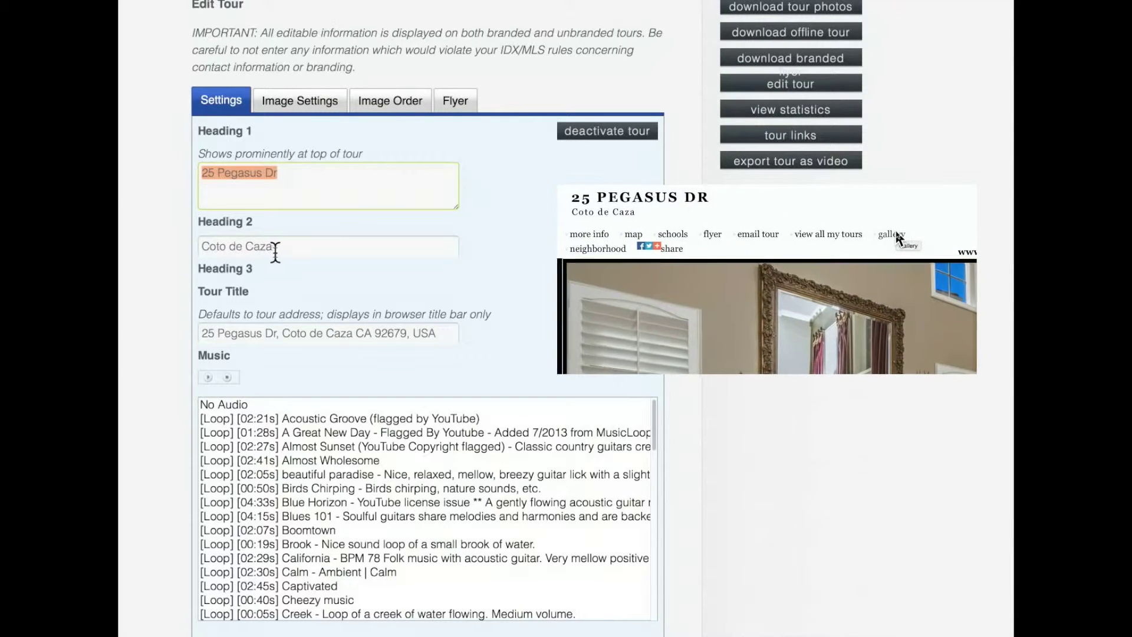
drag(273, 247, 202, 223)
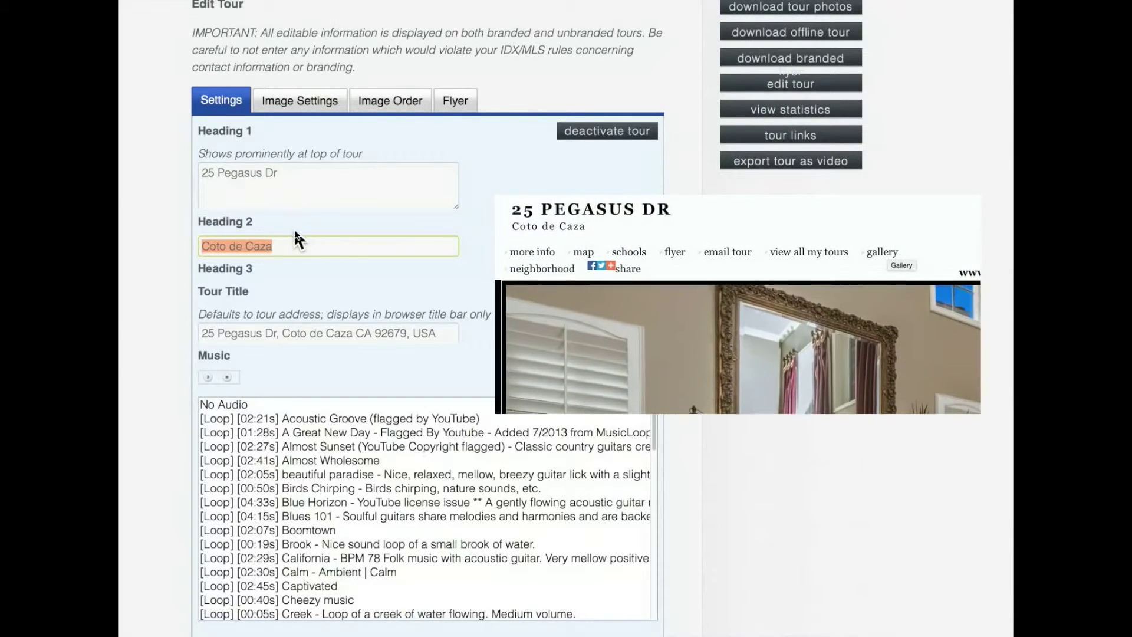
scroll(298, 239, down, 4)
scroll(324, 318, down, 4)
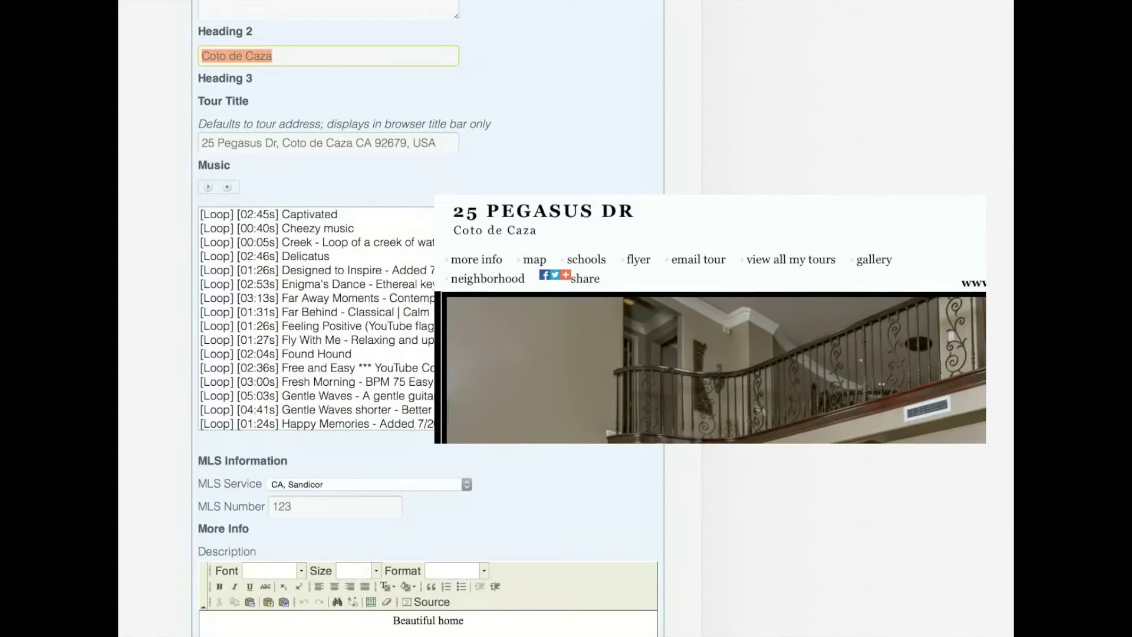
scroll(428, 353, down, 2)
scroll(427, 318, down, 7)
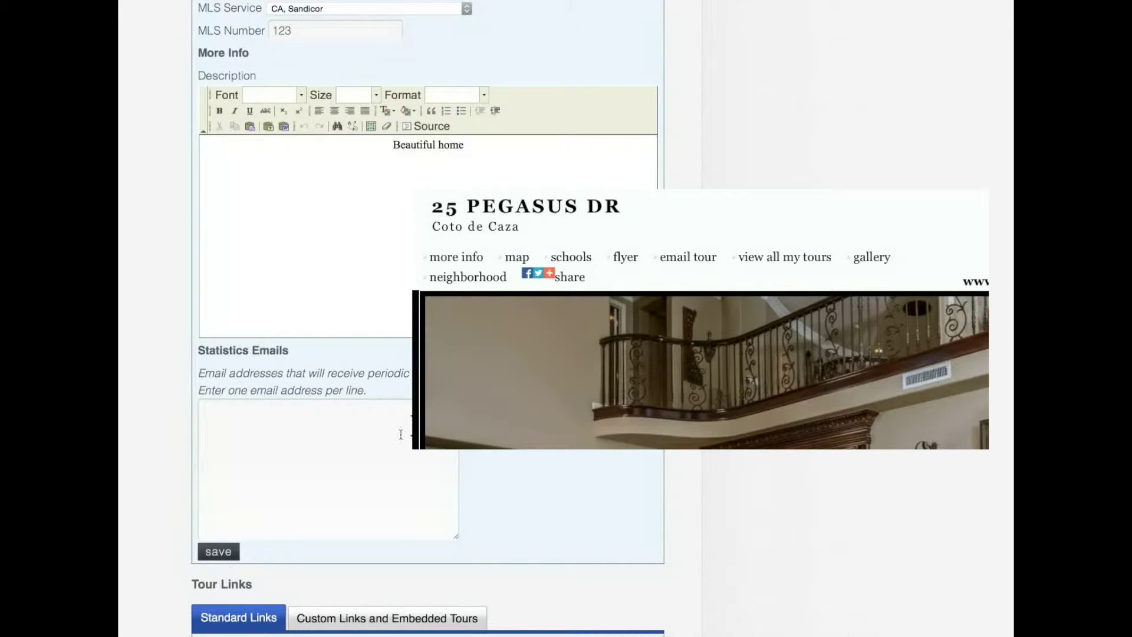
click(230, 550)
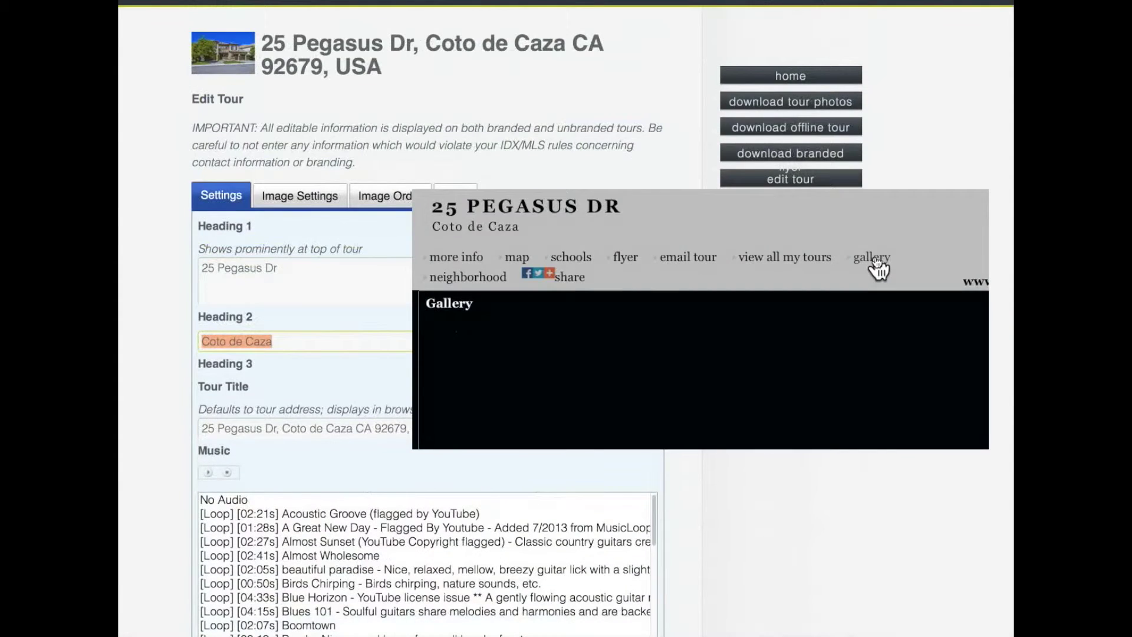
Pick '[Loop] [02:09s] Siesta Sun' from the Music list and save the tour settings
scroll(568, 295, down, 4)
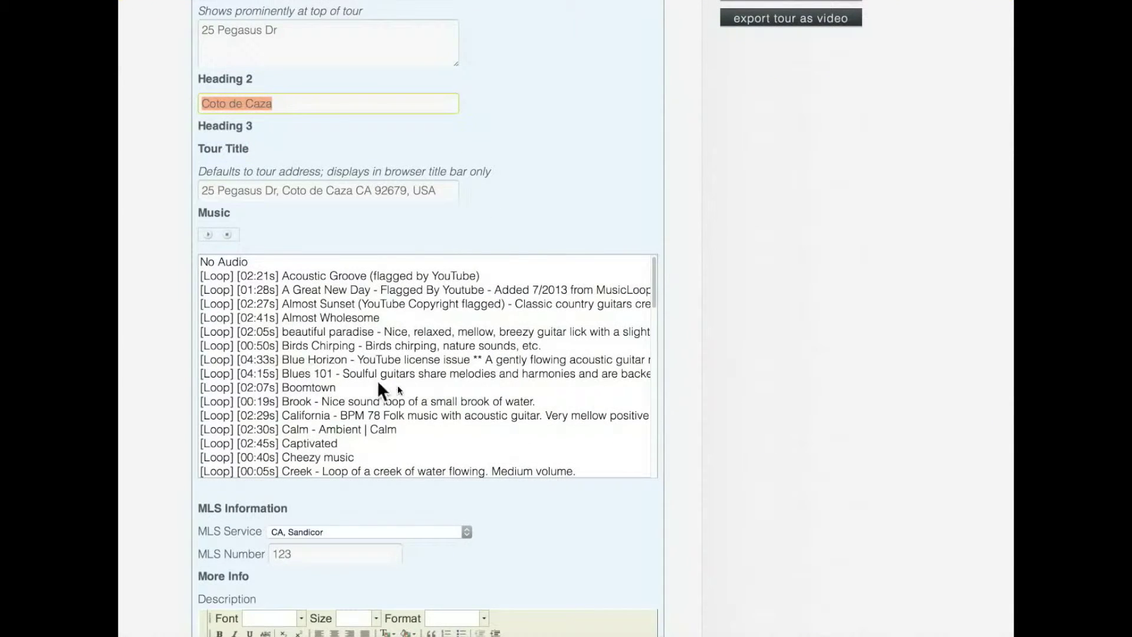
scroll(493, 417, down, 3)
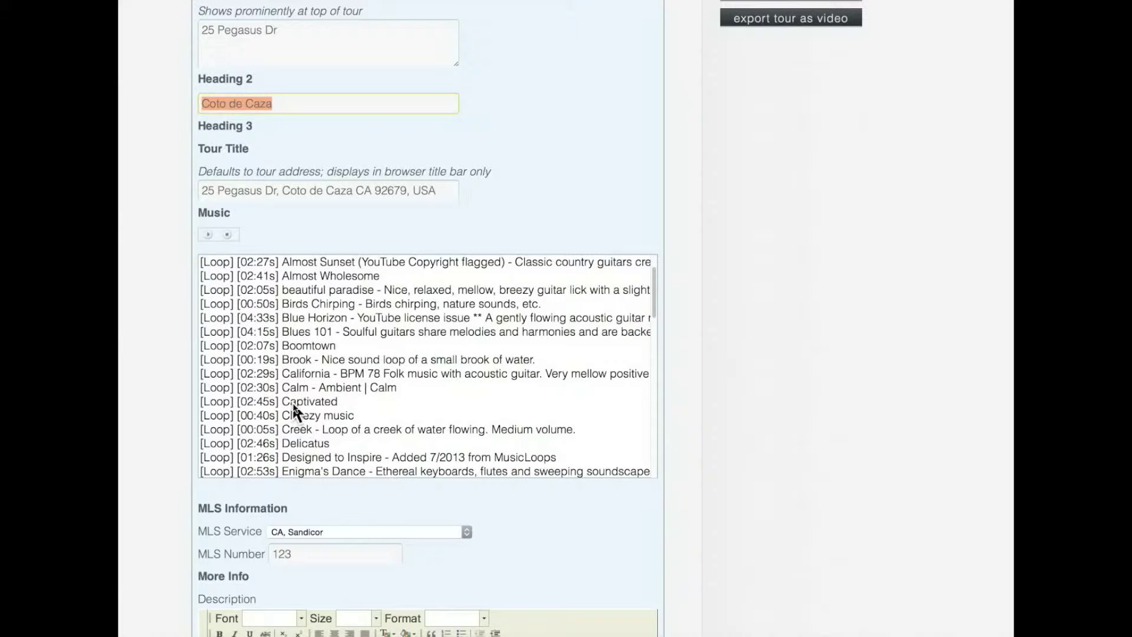
scroll(390, 420, down, 5)
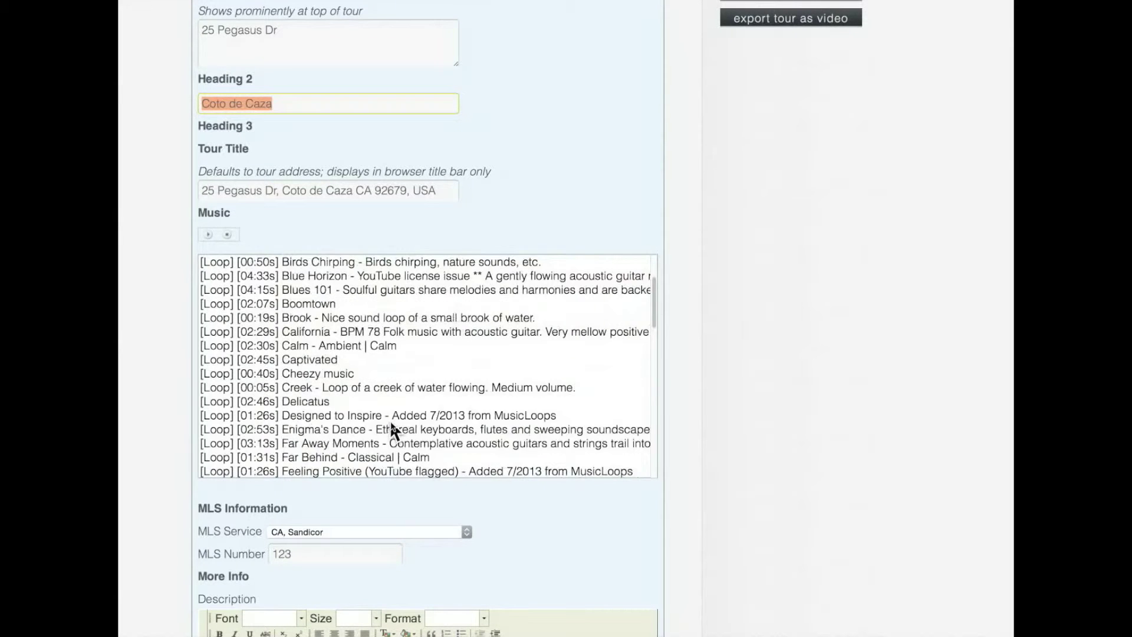
scroll(369, 426, down, 5)
scroll(403, 432, down, 3)
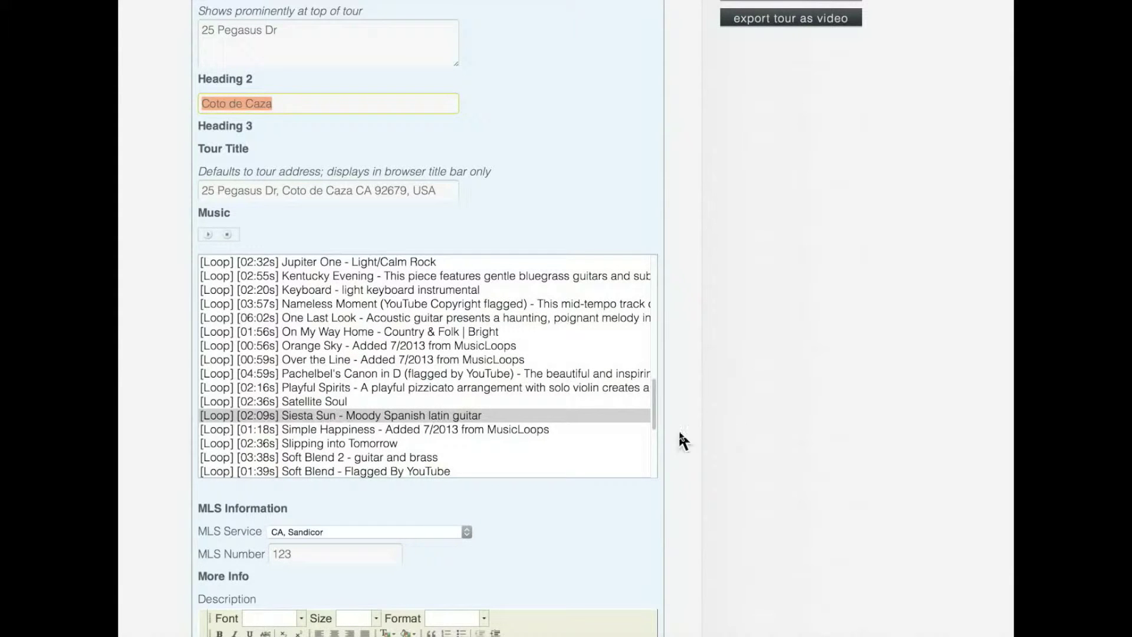
click(416, 417)
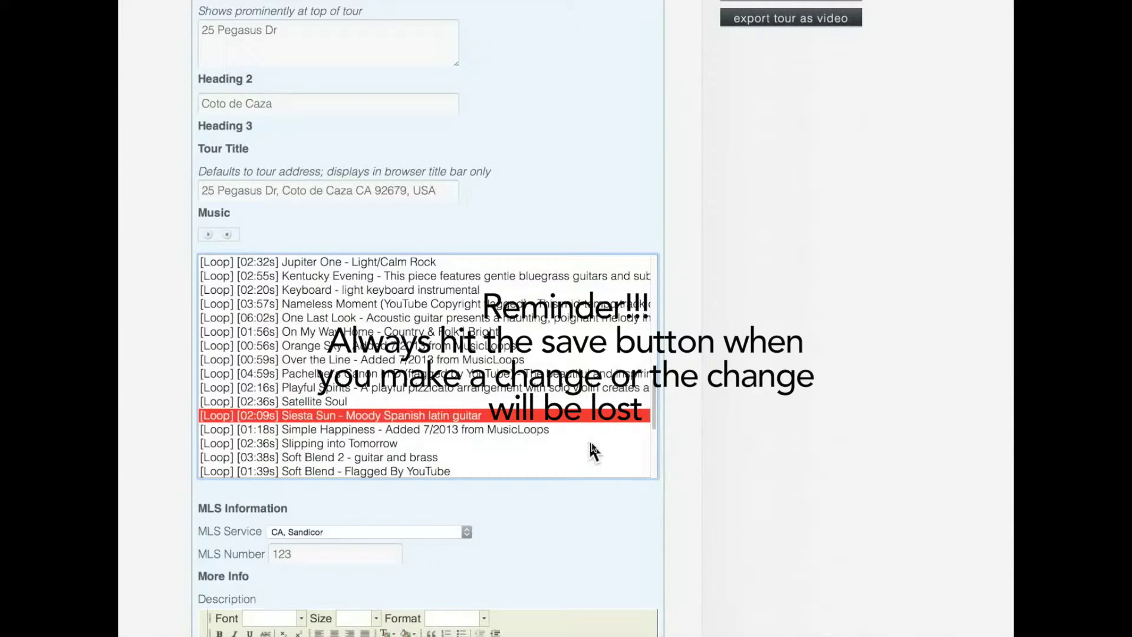
scroll(725, 442, down, 2)
scroll(733, 437, down, 3)
scroll(462, 533, down, 10)
click(200, 501)
scroll(534, 355, up, 2)
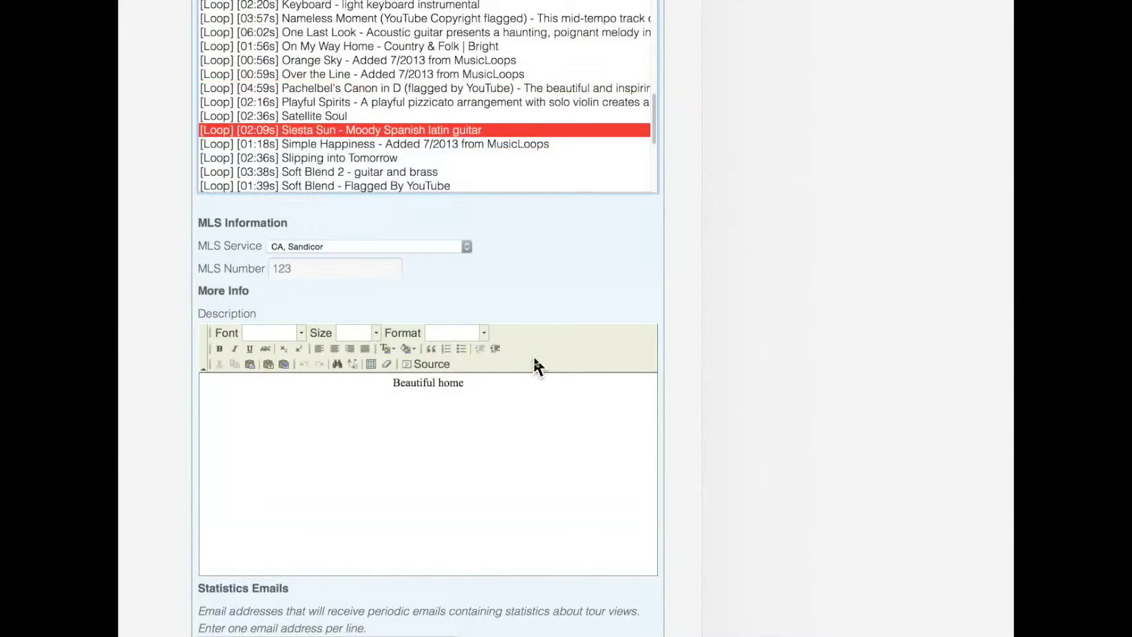
click(467, 246)
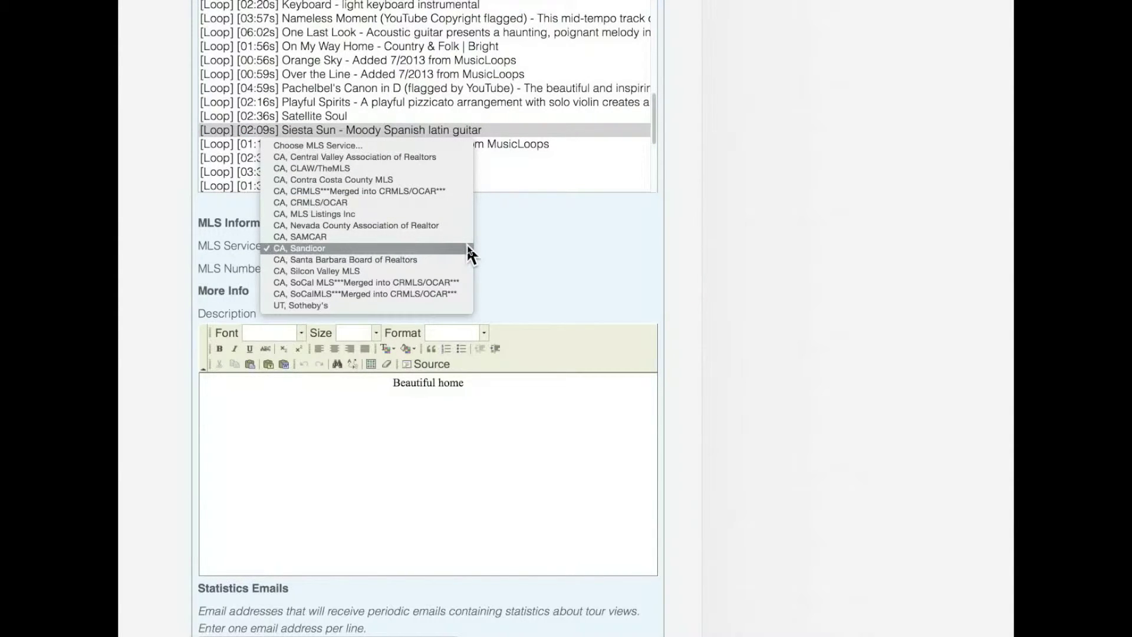
click(469, 249)
click(366, 270)
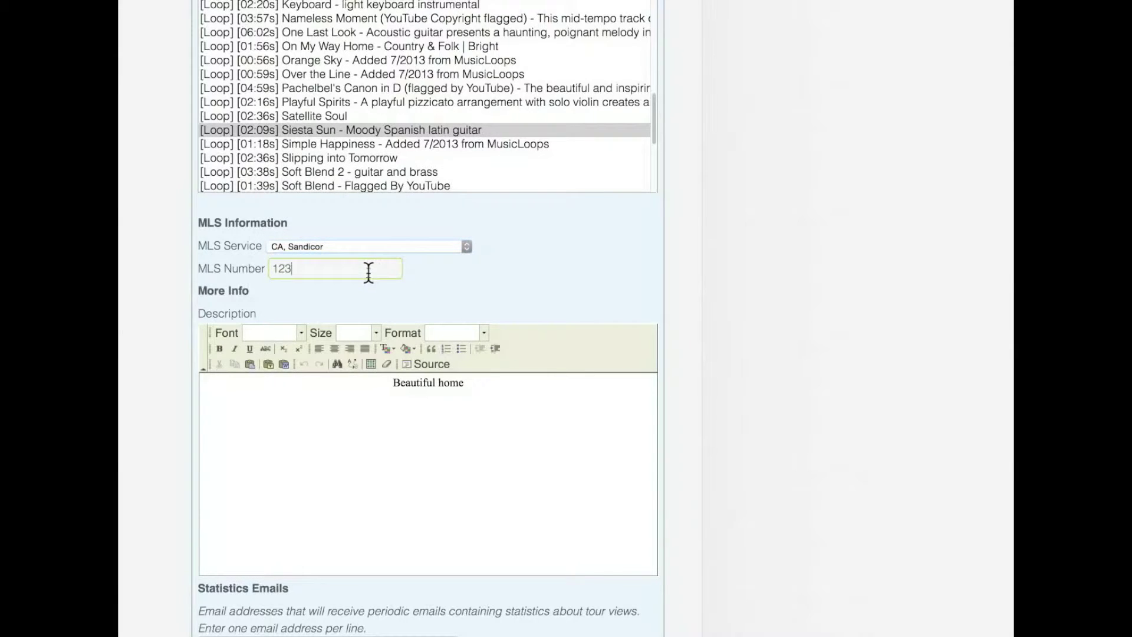
drag(379, 273, 228, 263)
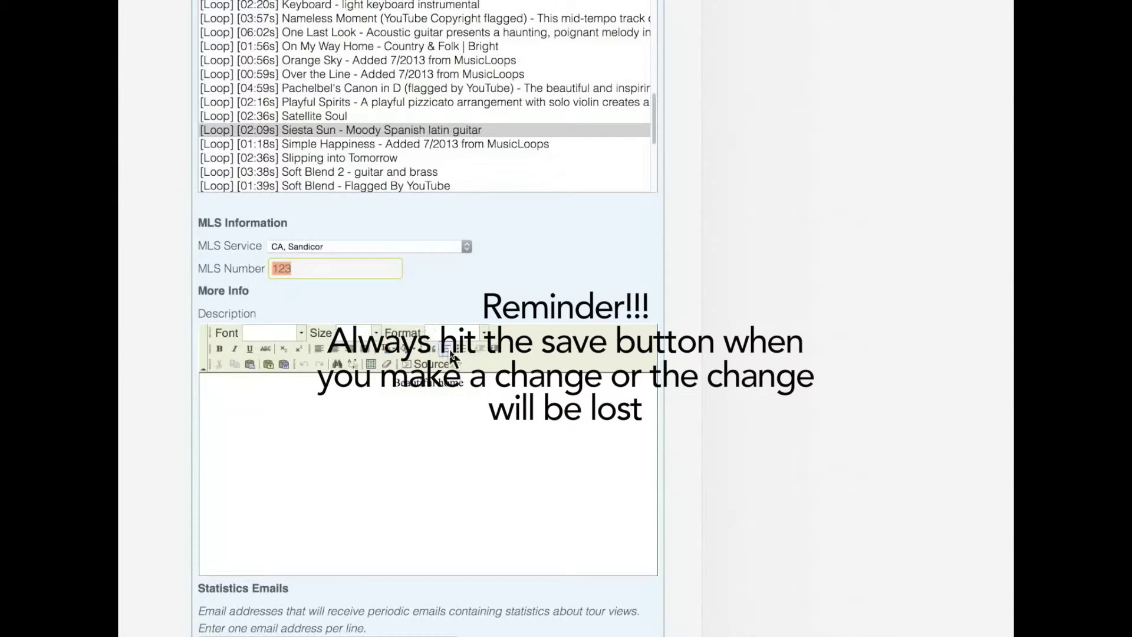
click(451, 385)
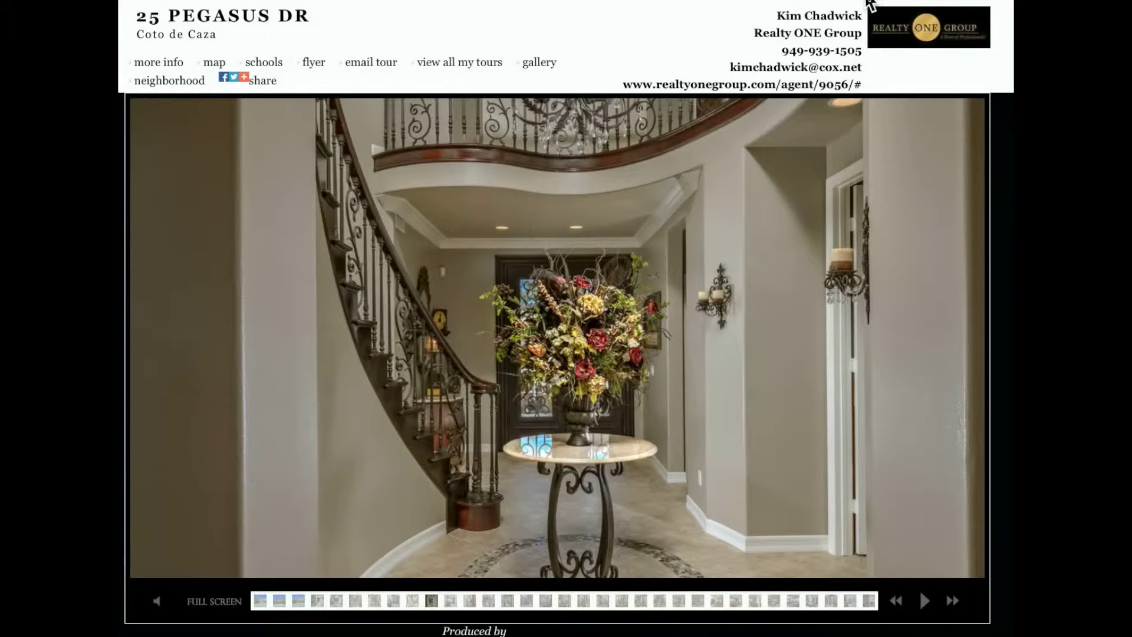
Check the 'Beautiful home' description in More Info, then save the settings with it unchanged
click(171, 66)
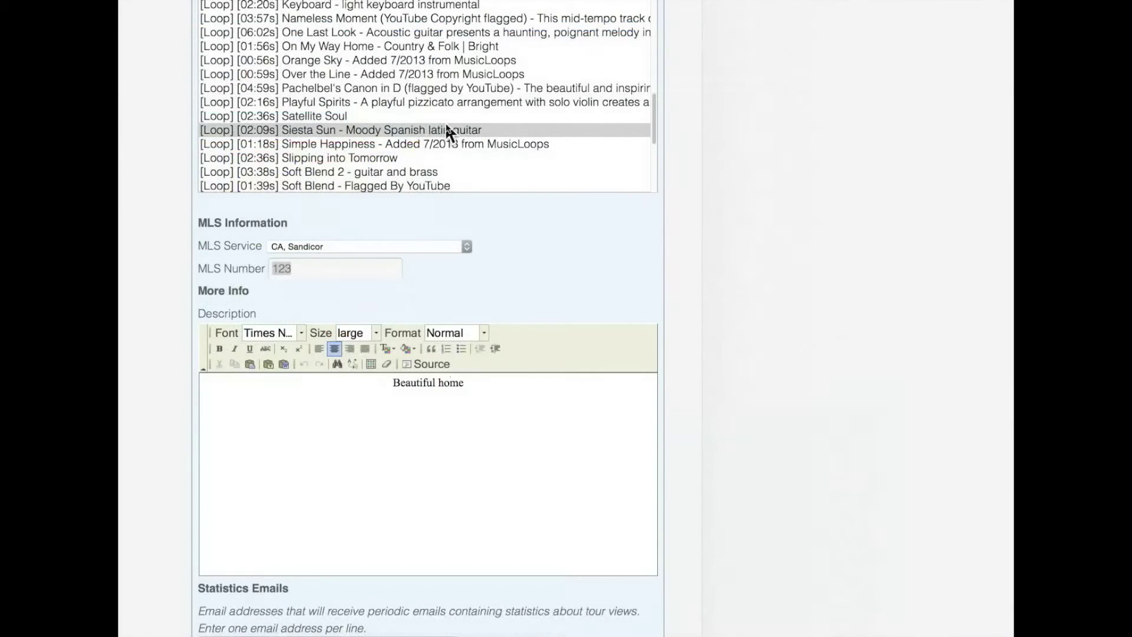
scroll(372, 367, down, 5)
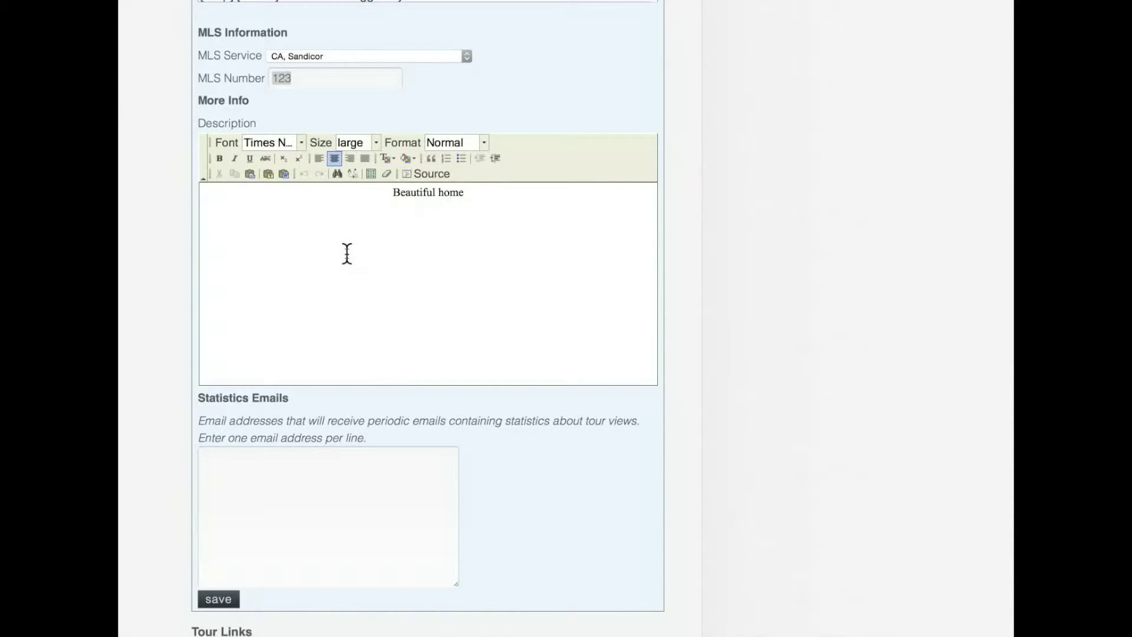
key(super+a)
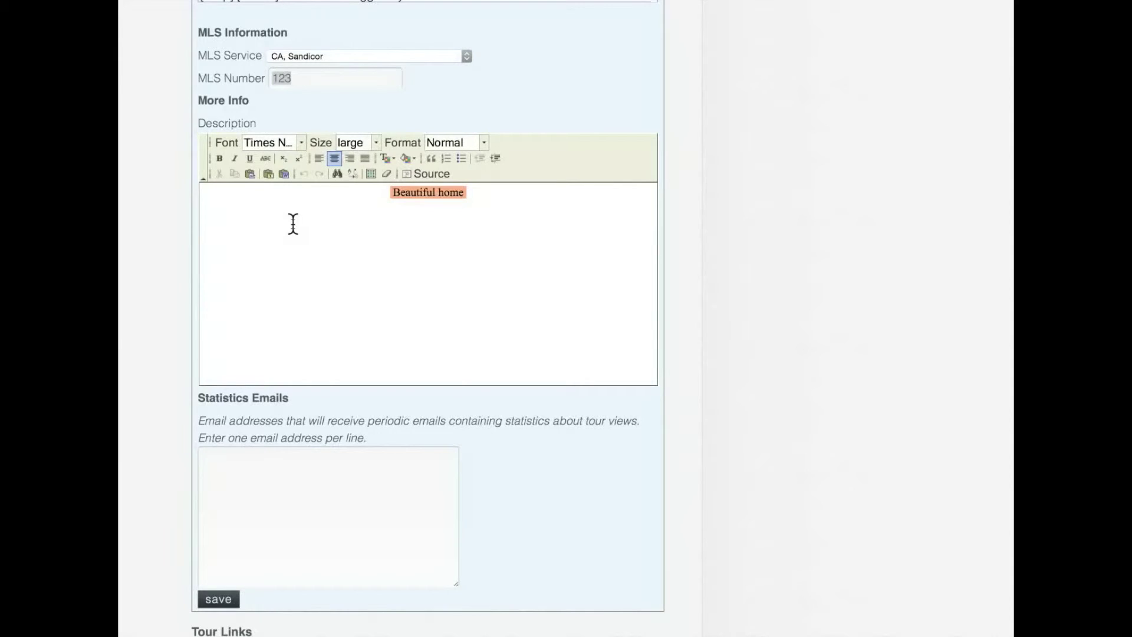
click(220, 599)
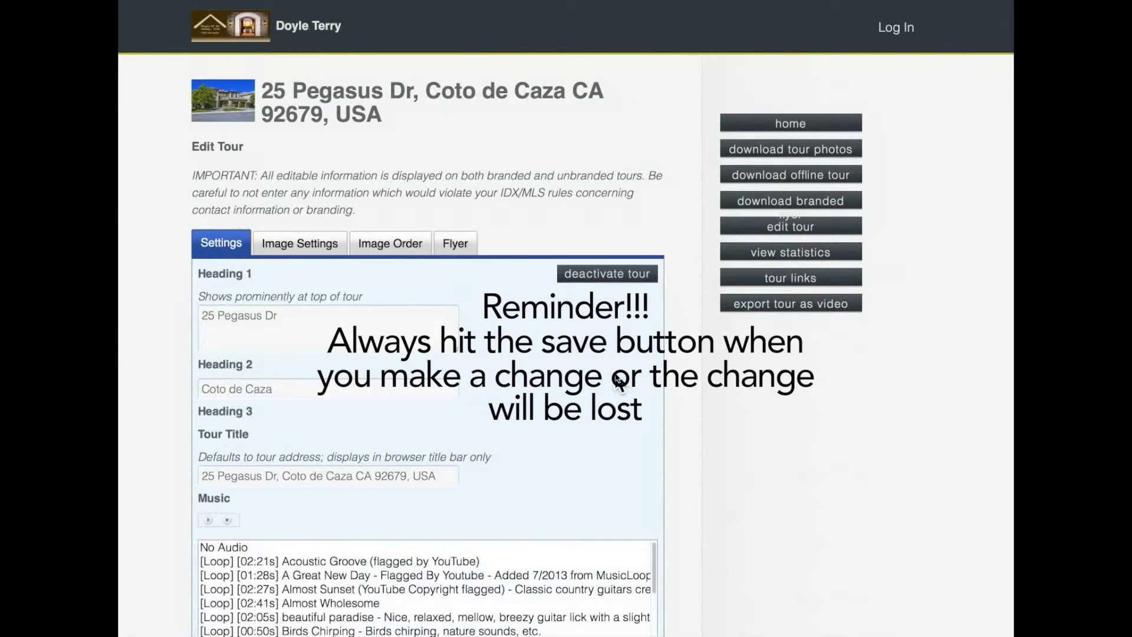
scroll(554, 413, down, 6)
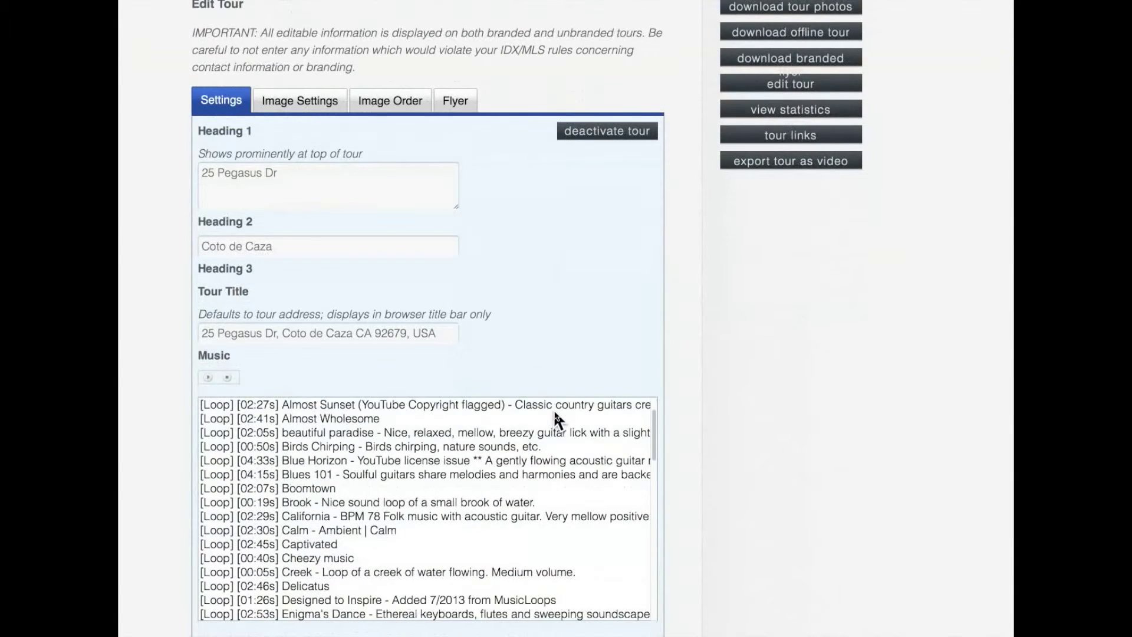
scroll(773, 454, down, 3)
scroll(774, 449, down, 4)
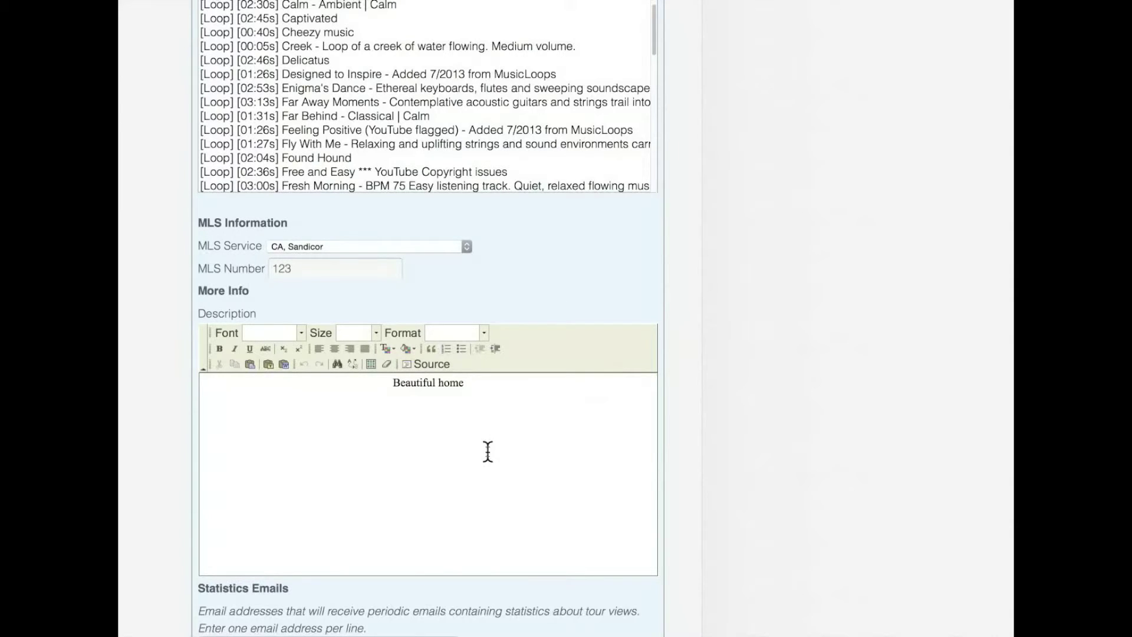
scroll(485, 448, down, 2)
Enter three test lines (vbsaerga, asdfasdfasd, adgraergaergerg) in the Statistics Emails box
scroll(486, 448, down, 3)
click(356, 348)
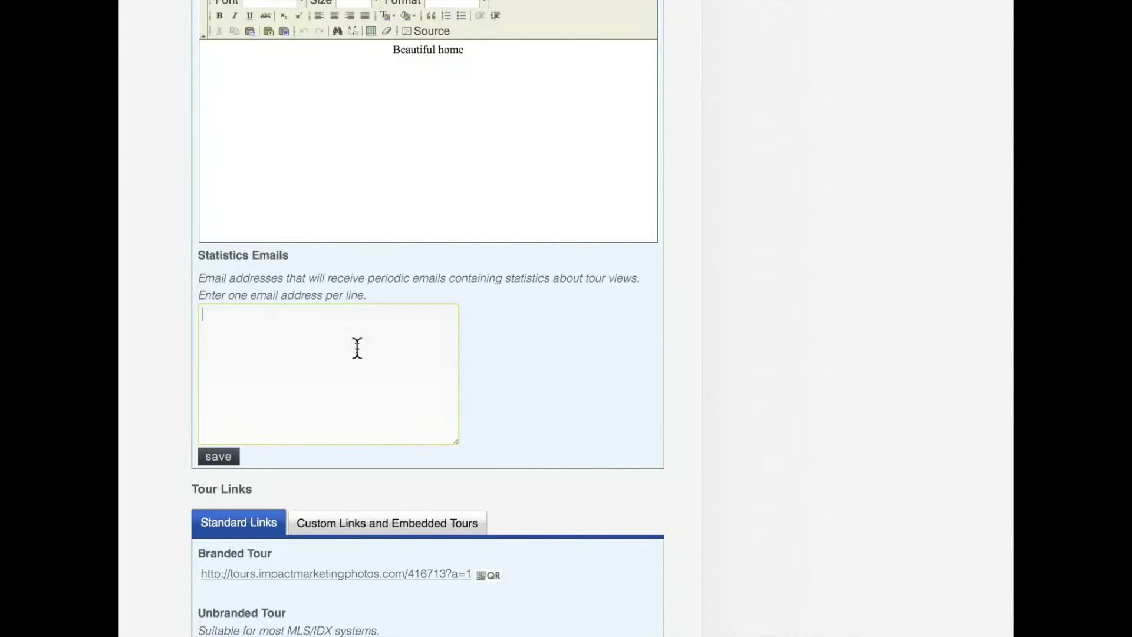
text(vbsaerga)
key(Return)
text(asdfasdfasd)
key(Return)
text(adgraergaergerg)
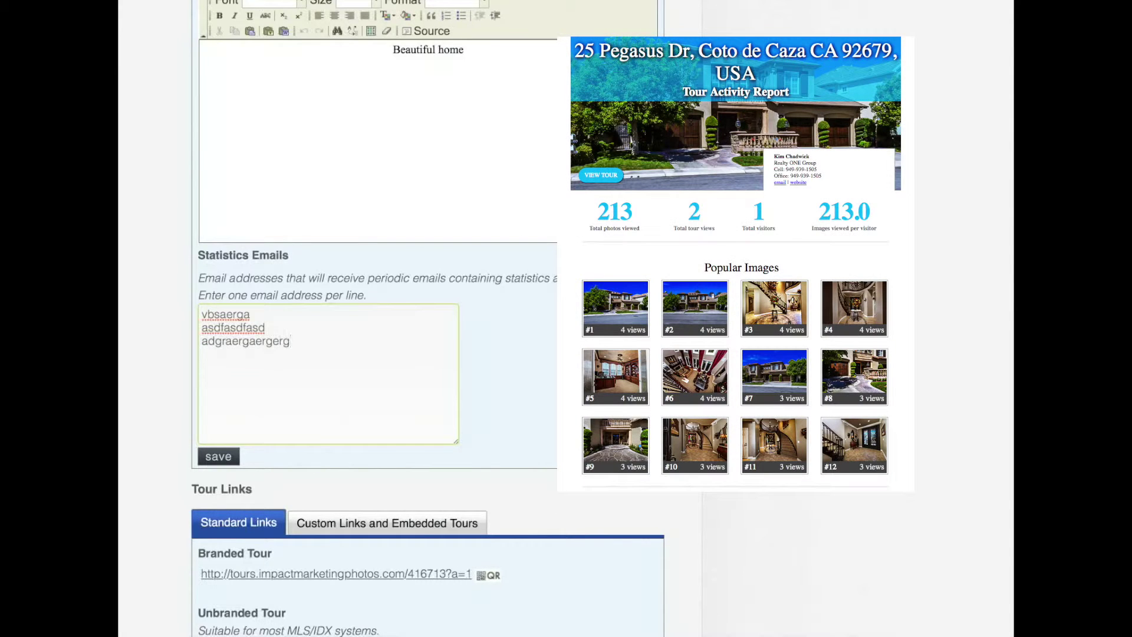
key(Return)
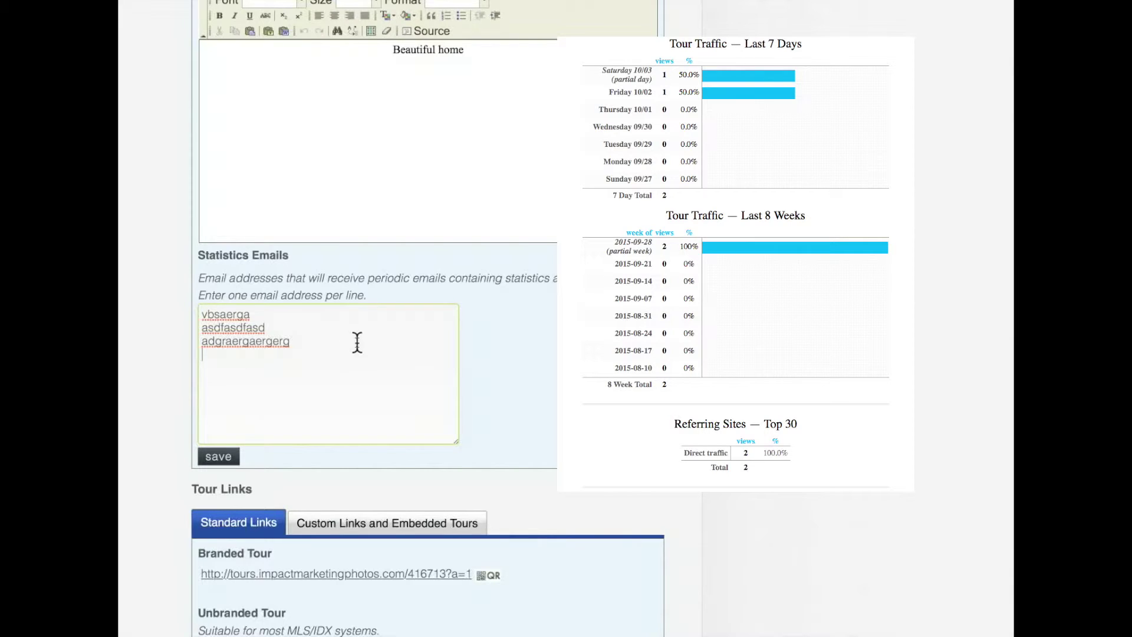
Delete all three Statistics Emails entries and save the empty list
drag(299, 359, 204, 317)
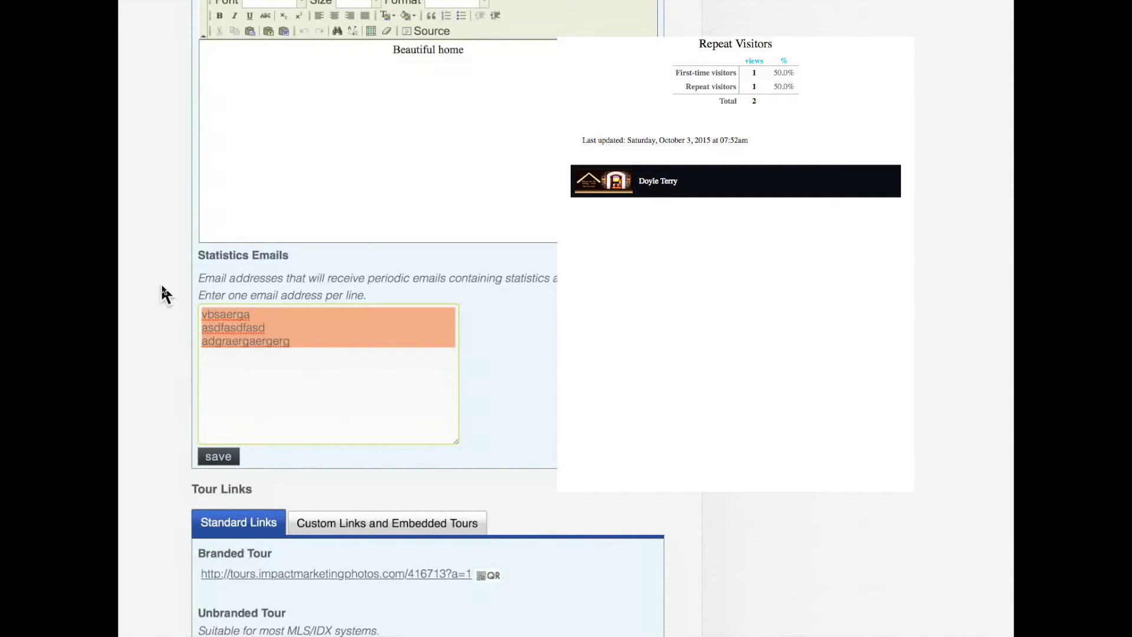
key(BackSpace)
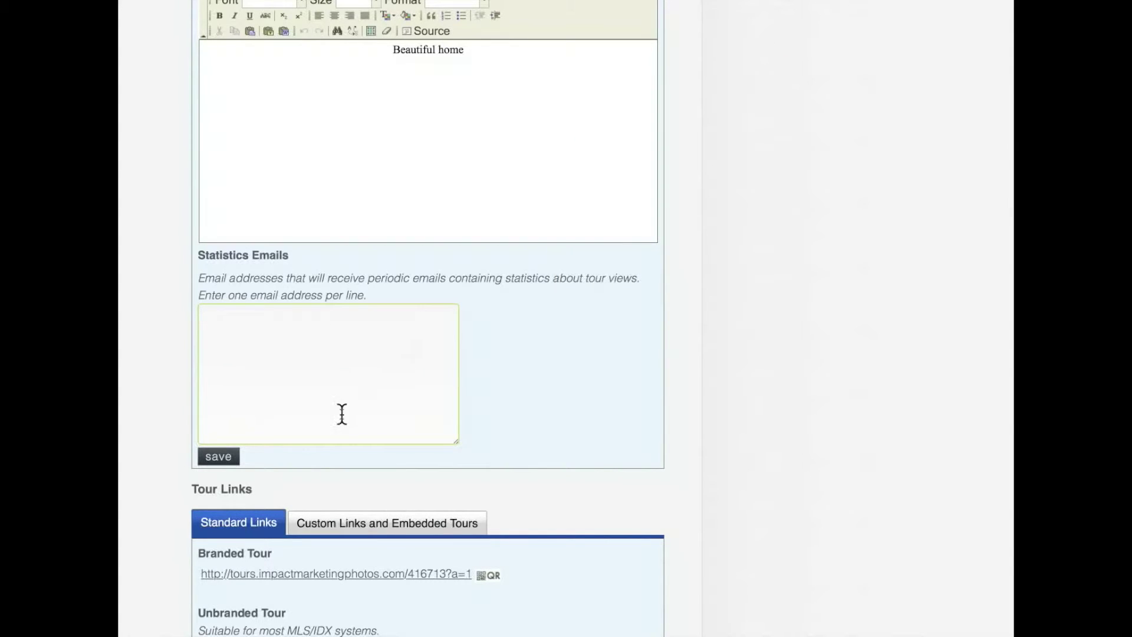
click(223, 459)
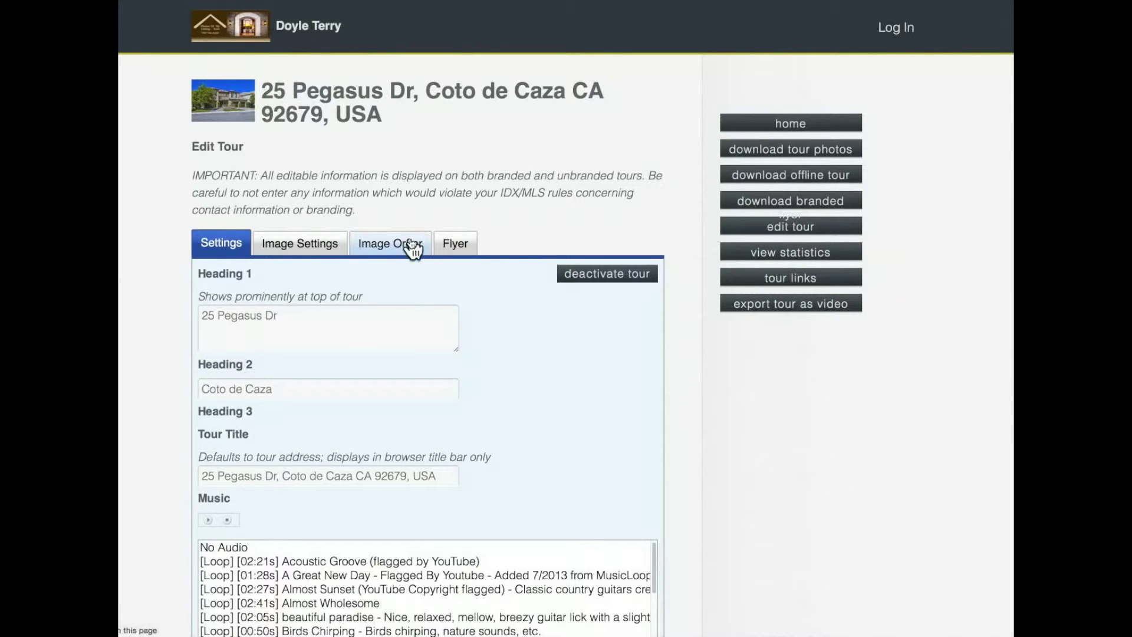
Browse the Image Settings, Image Order and Flyer tabs of the tour editor
click(330, 251)
click(391, 252)
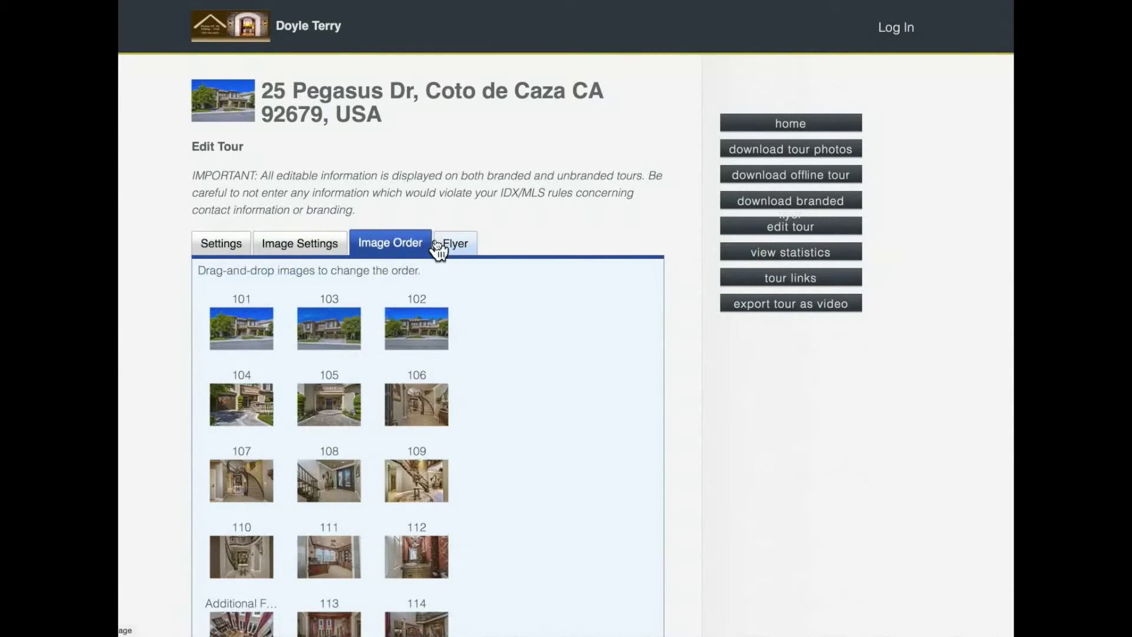
click(453, 244)
click(234, 245)
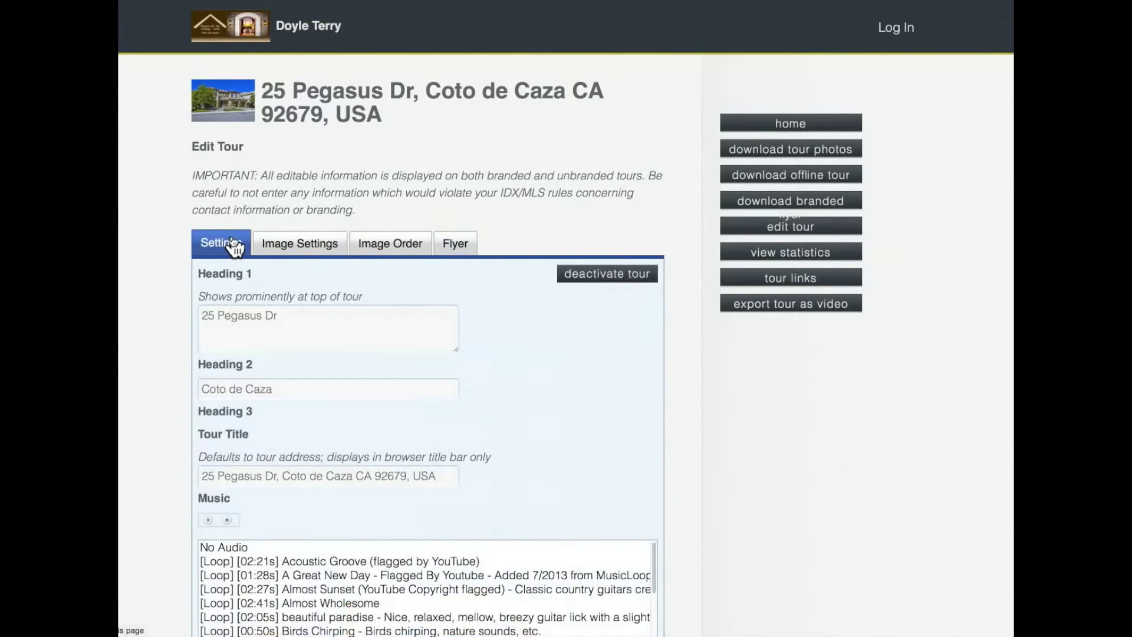
click(328, 251)
click(386, 248)
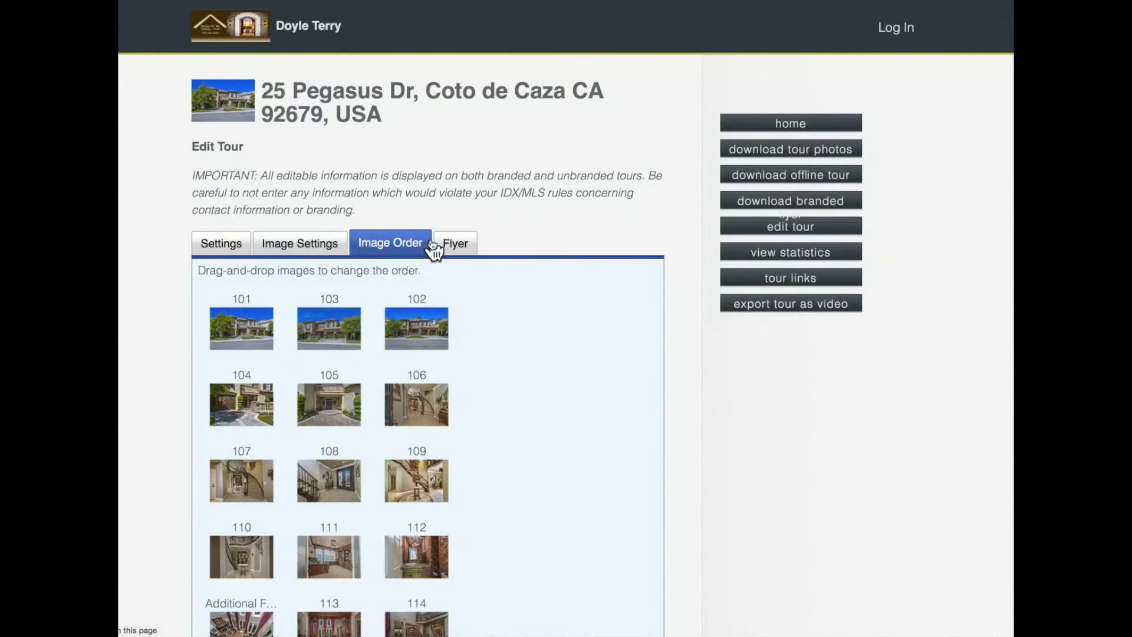
click(449, 244)
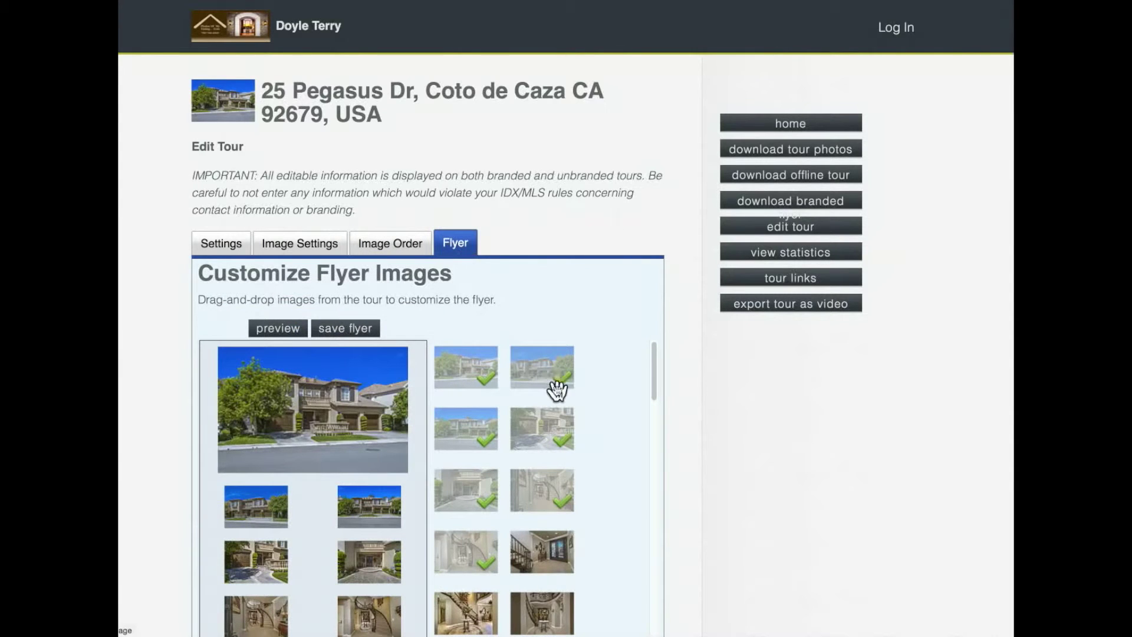
Try image 103's Hidden and Gallery-only visibility options, ending on Visible Always
click(326, 246)
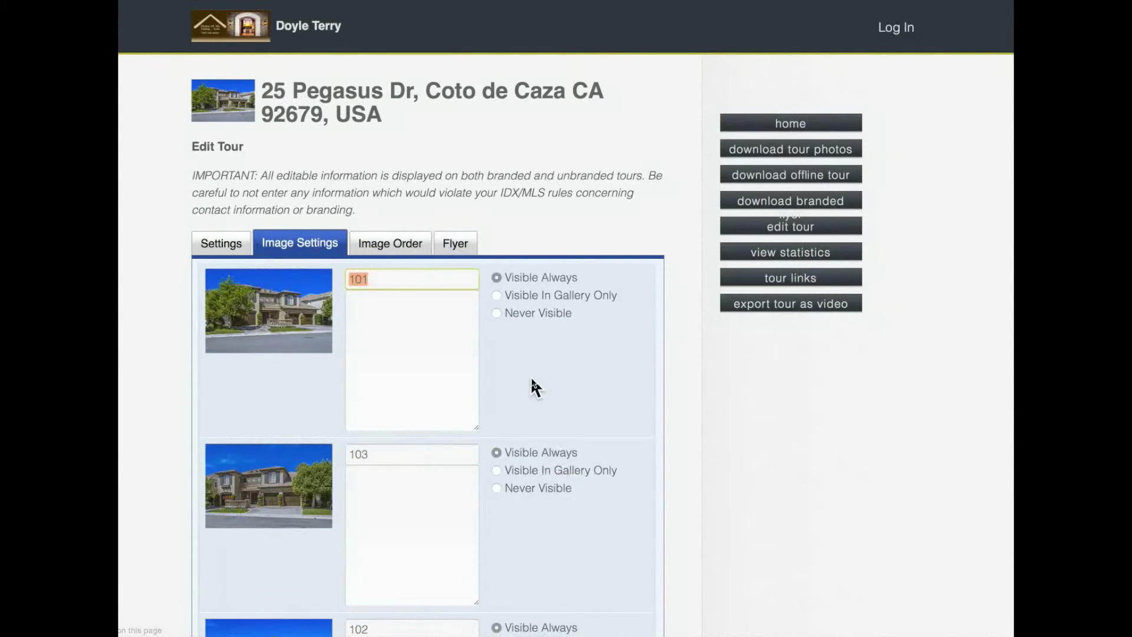
scroll(527, 375, down, 3)
click(496, 297)
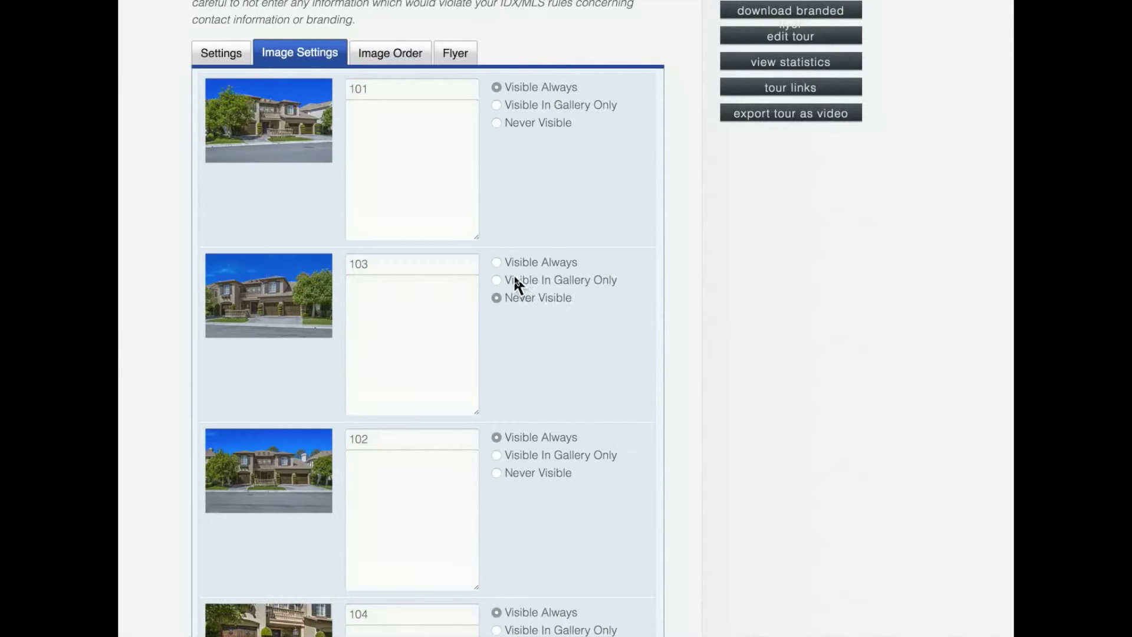
click(497, 262)
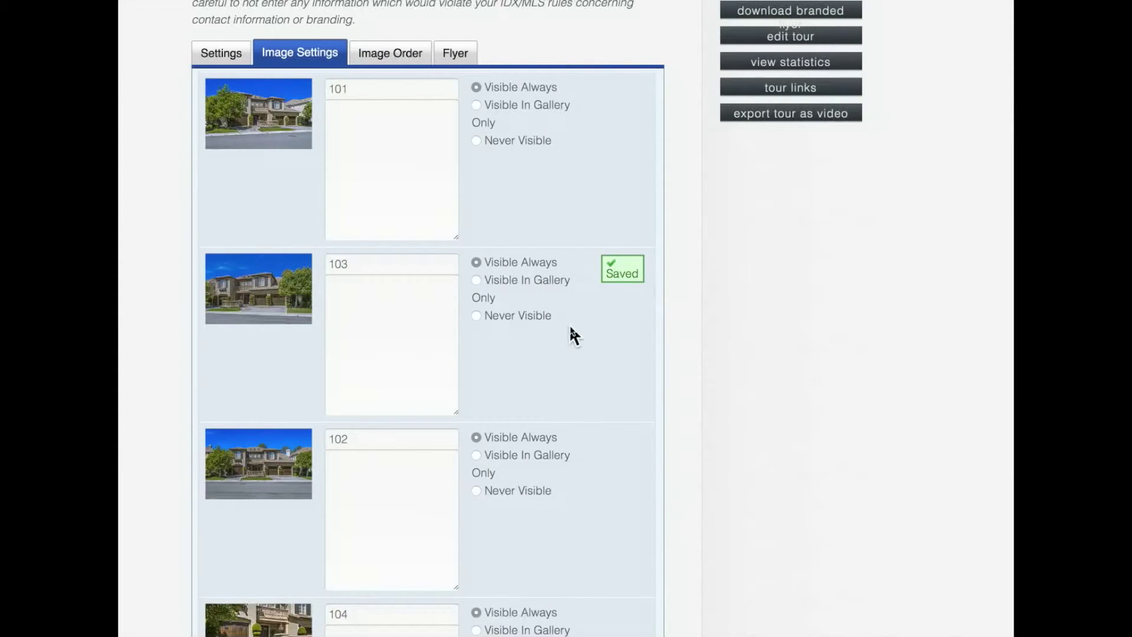
click(479, 280)
click(496, 280)
click(496, 262)
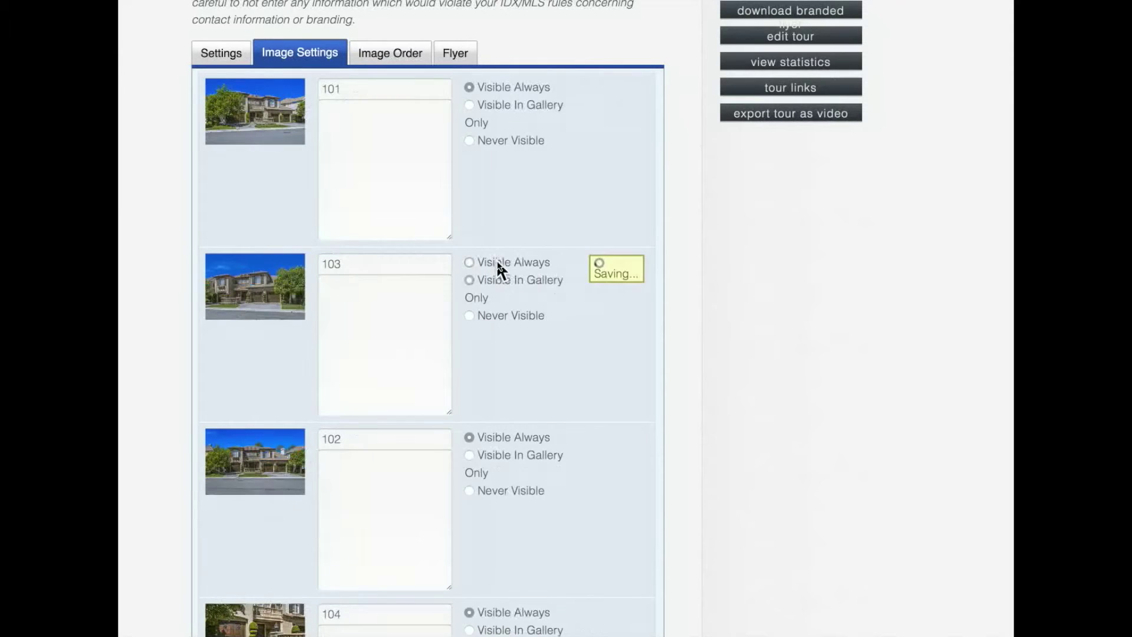
scroll(737, 253, up, 3)
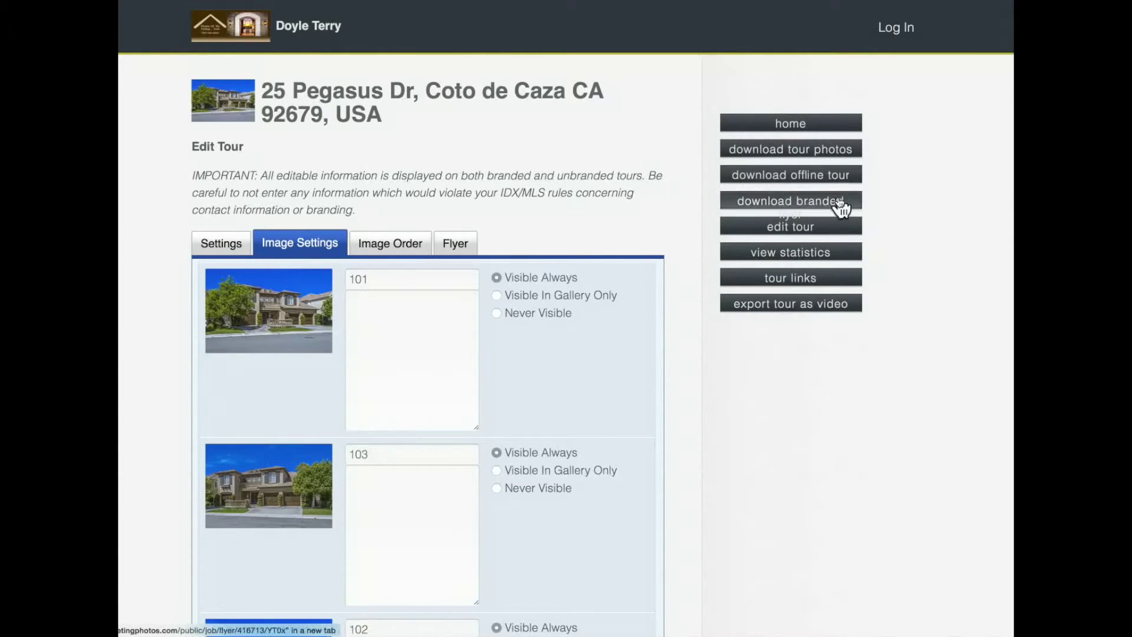
In the Download Center, download the MLS Photo for Media ID 30 and close the preview
click(801, 149)
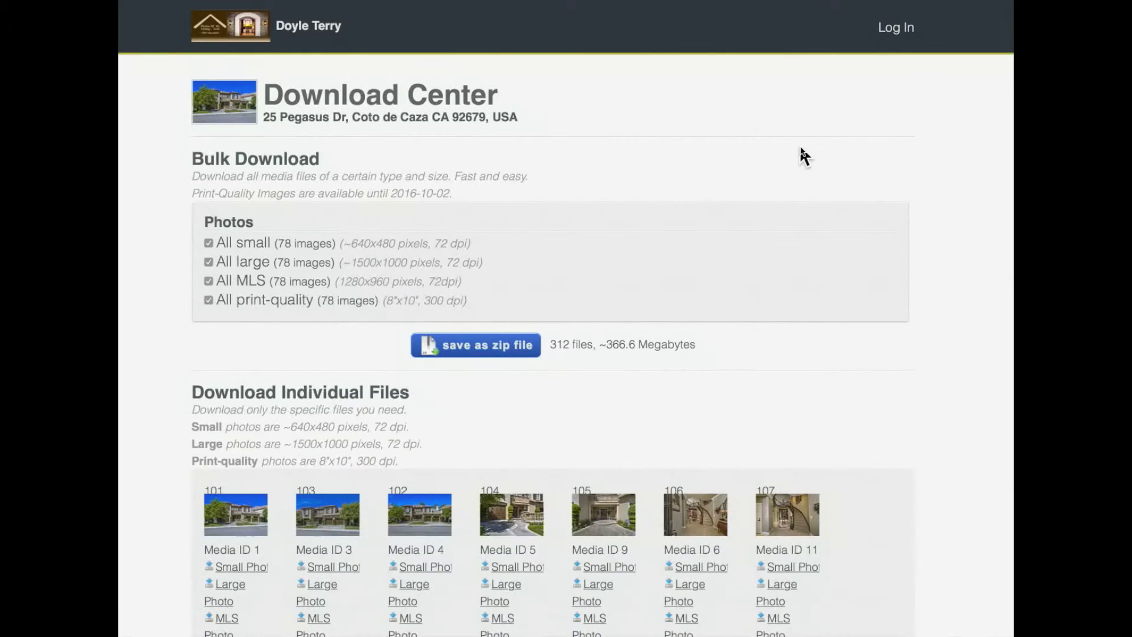
scroll(658, 333, down, 3)
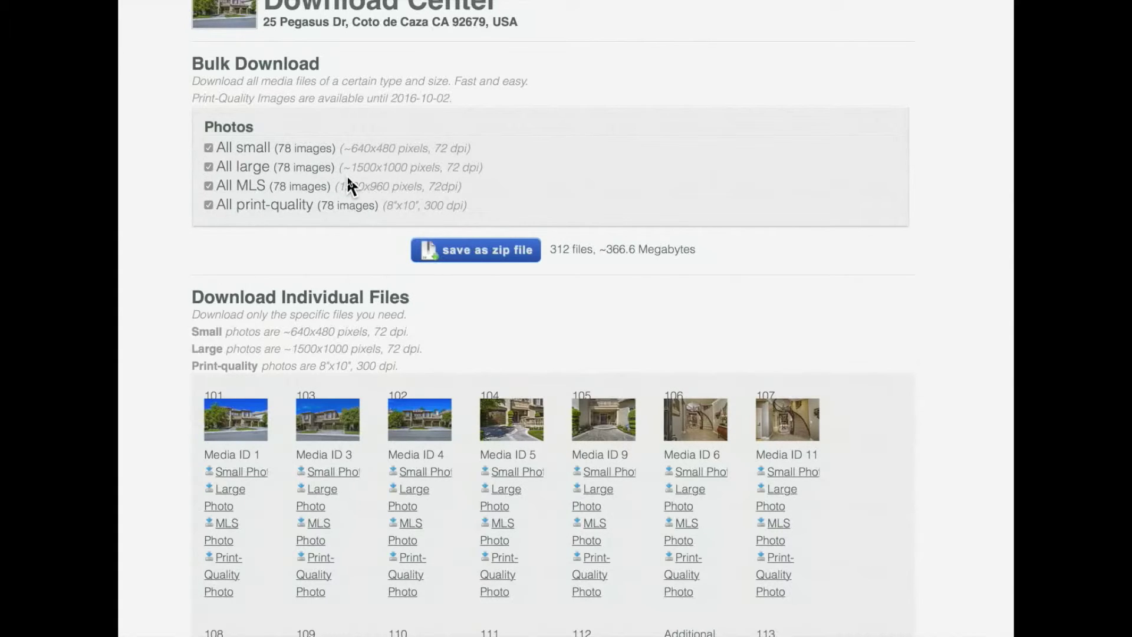
scroll(349, 186, down, 5)
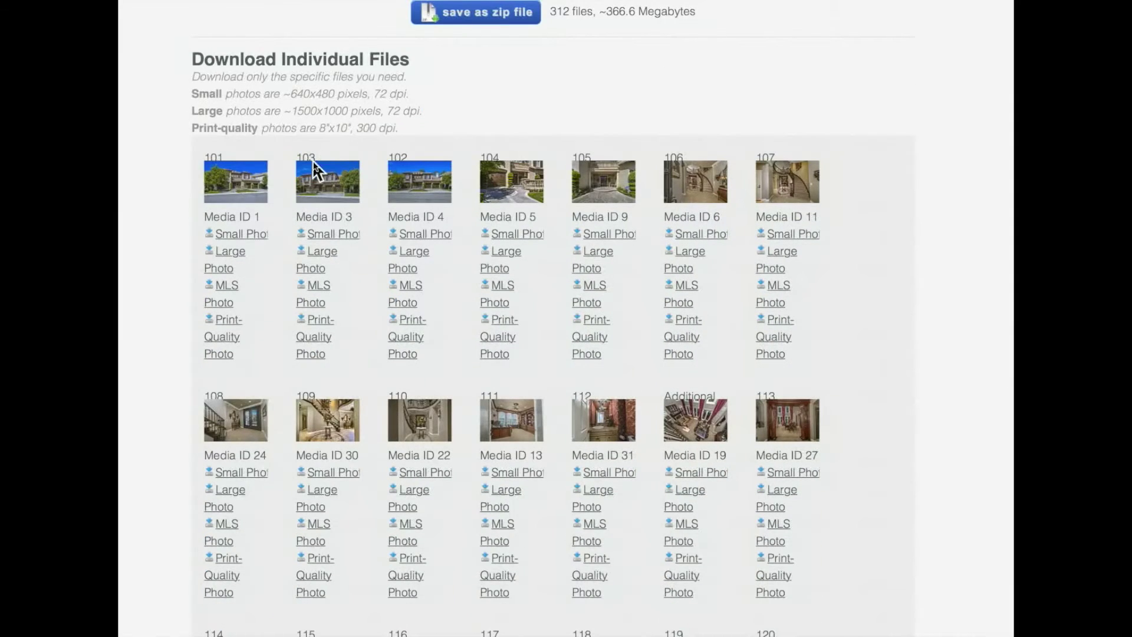
scroll(429, 224, down, 6)
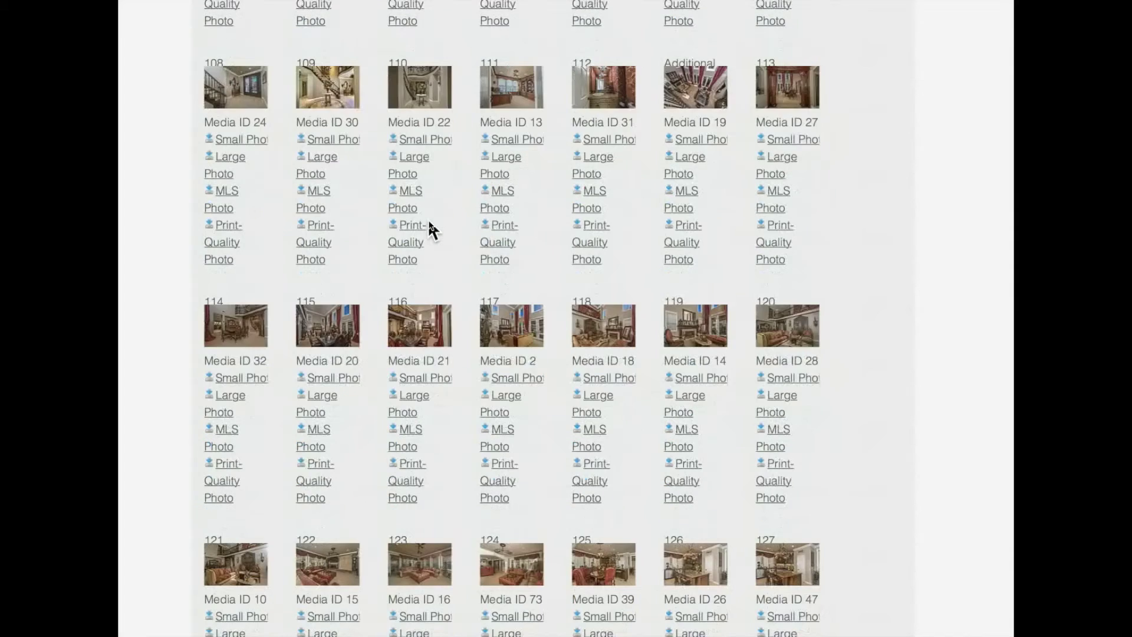
scroll(429, 223, up, 3)
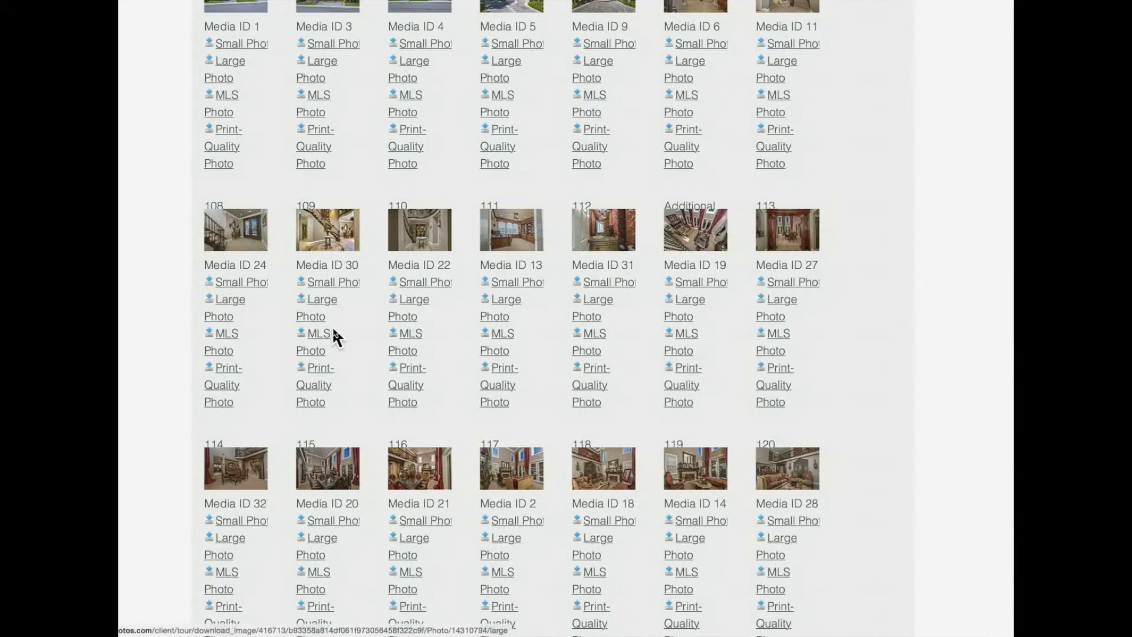
click(302, 335)
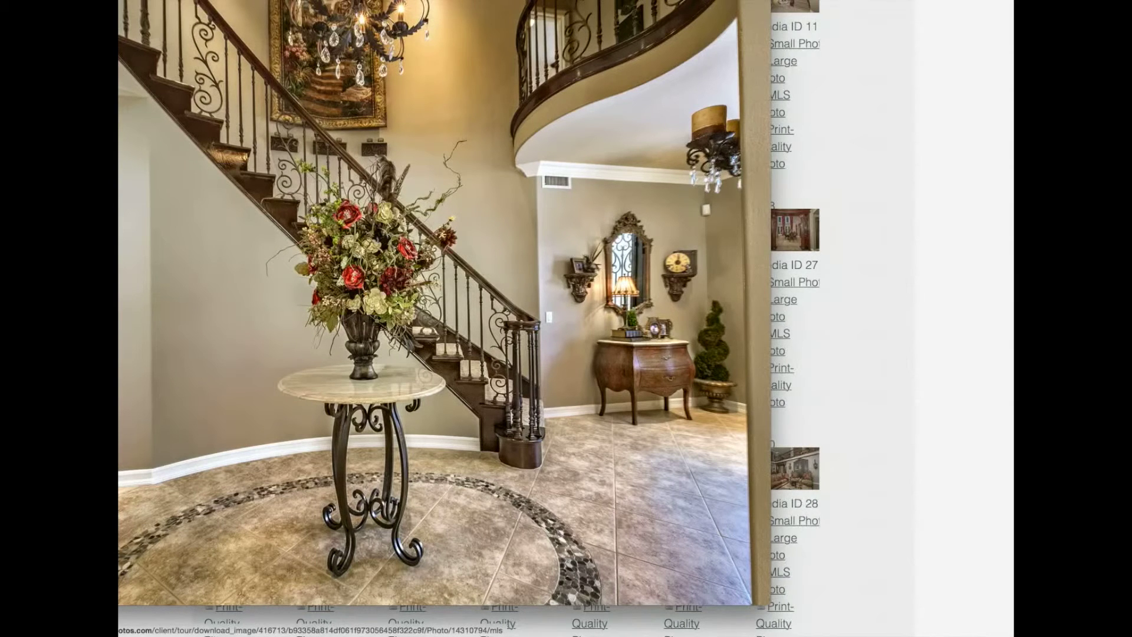
key(Escape)
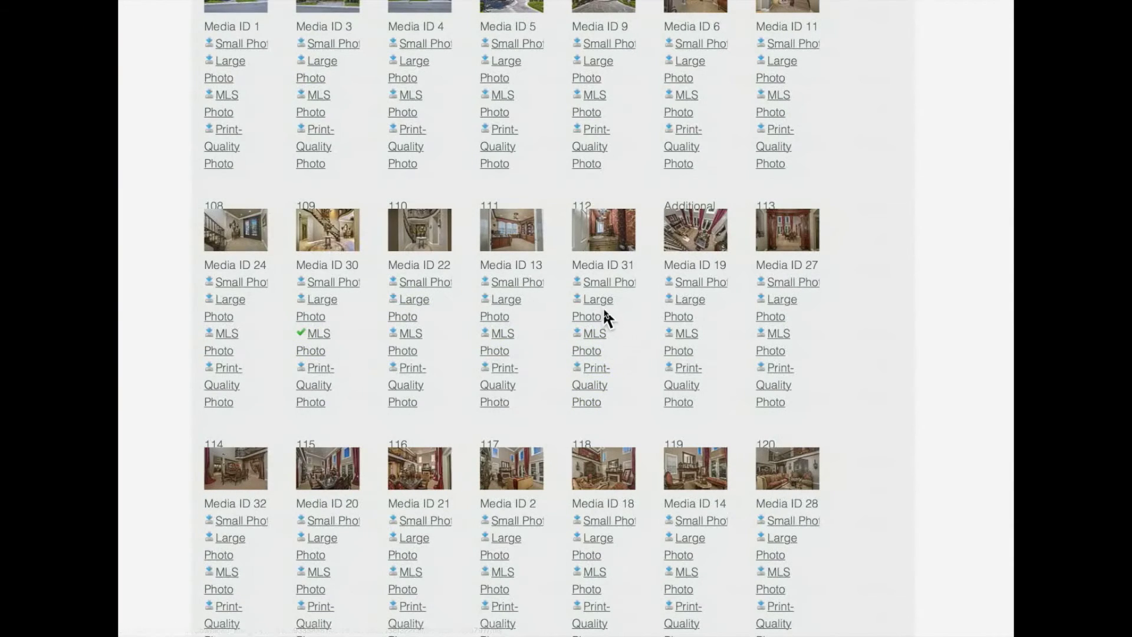
scroll(556, 303, down, 5)
scroll(553, 298, up, 15)
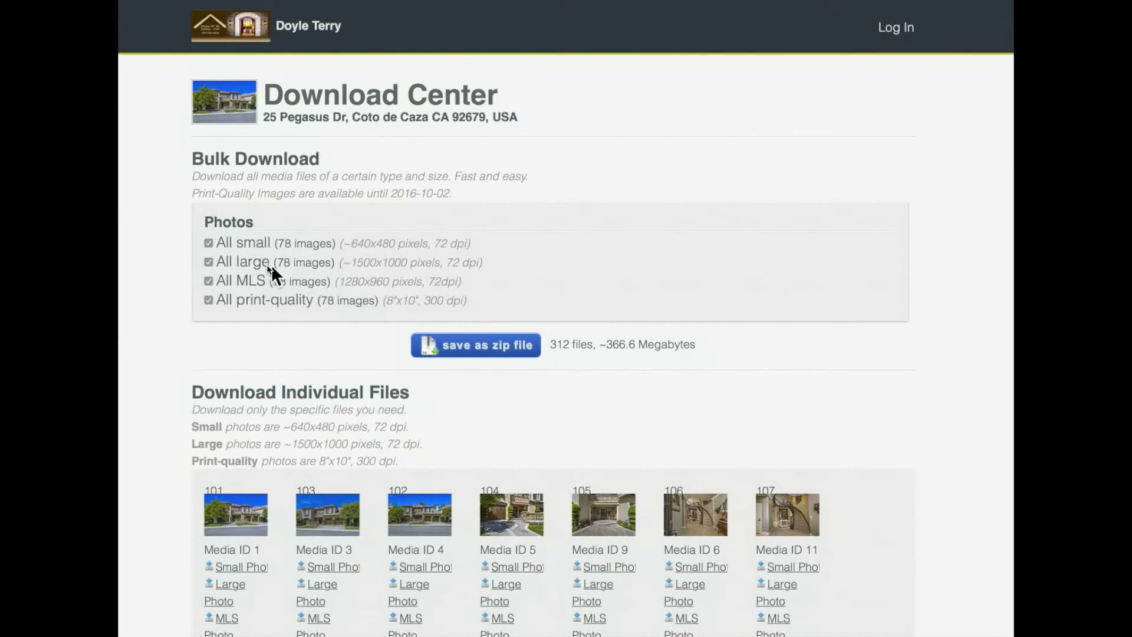
Keep only All print-quality (78 images) checked, then view the live tour with More Info closed
click(209, 260)
click(209, 281)
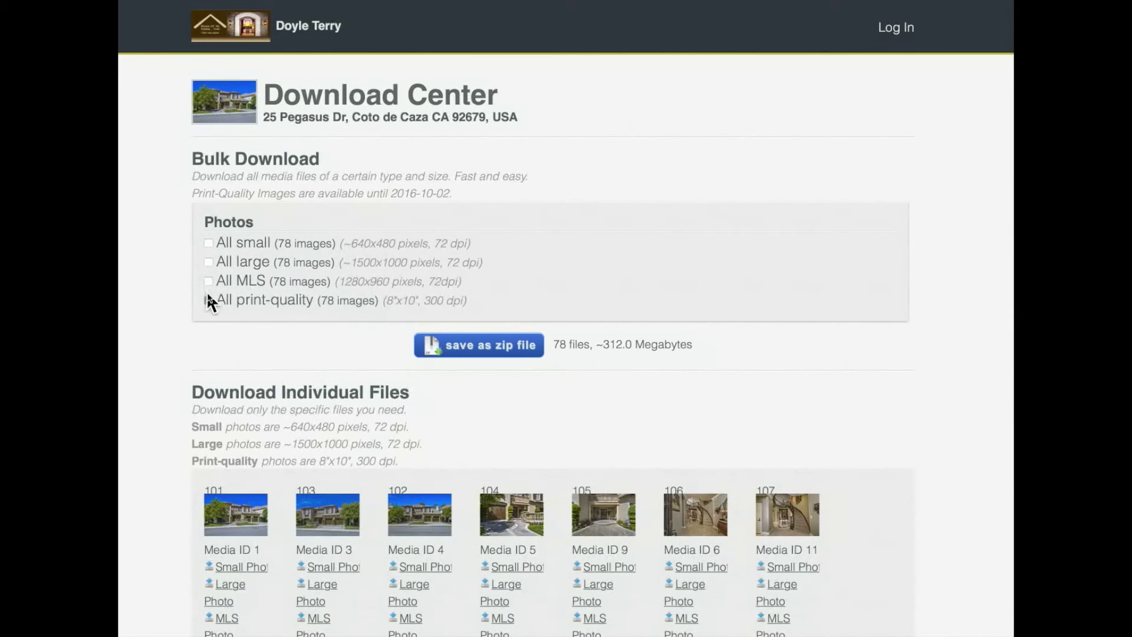
click(209, 263)
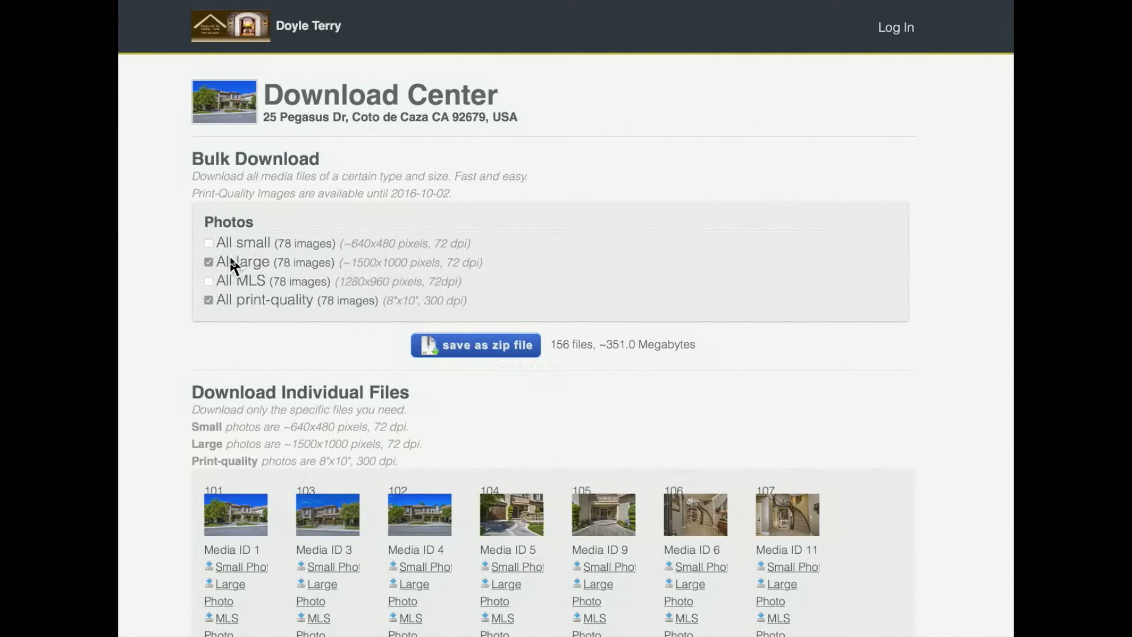
click(208, 262)
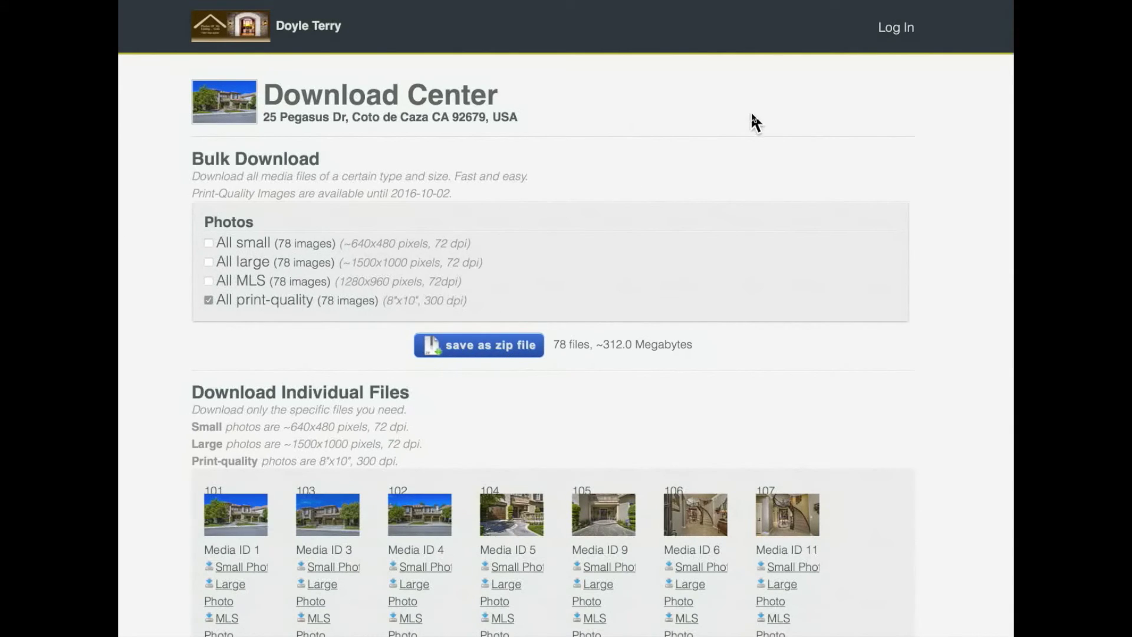
click(871, 4)
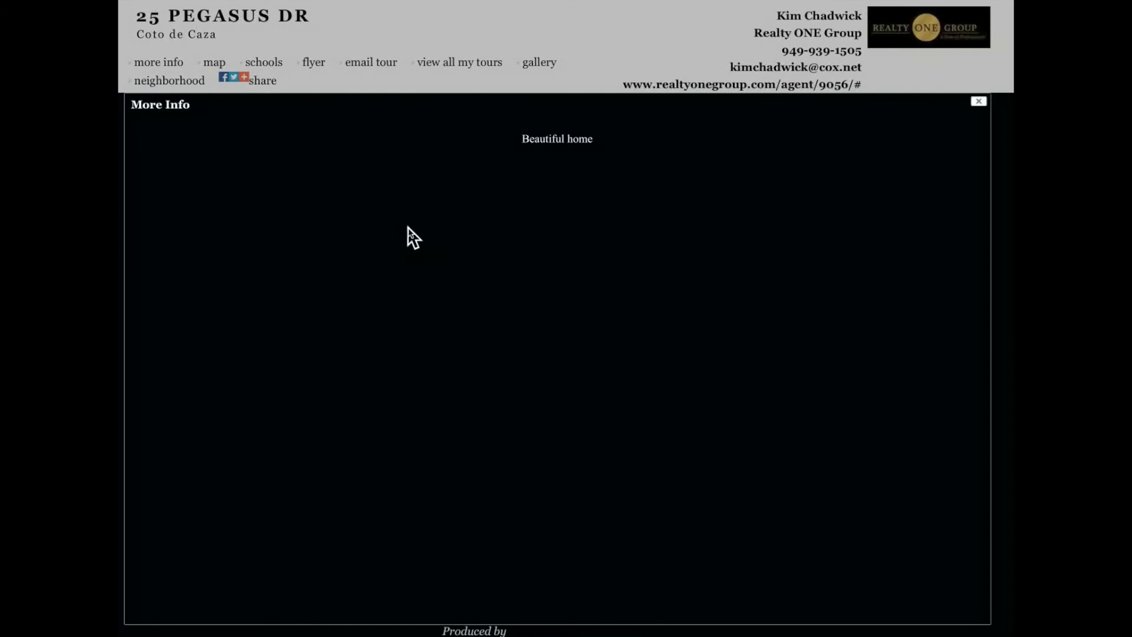
click(169, 61)
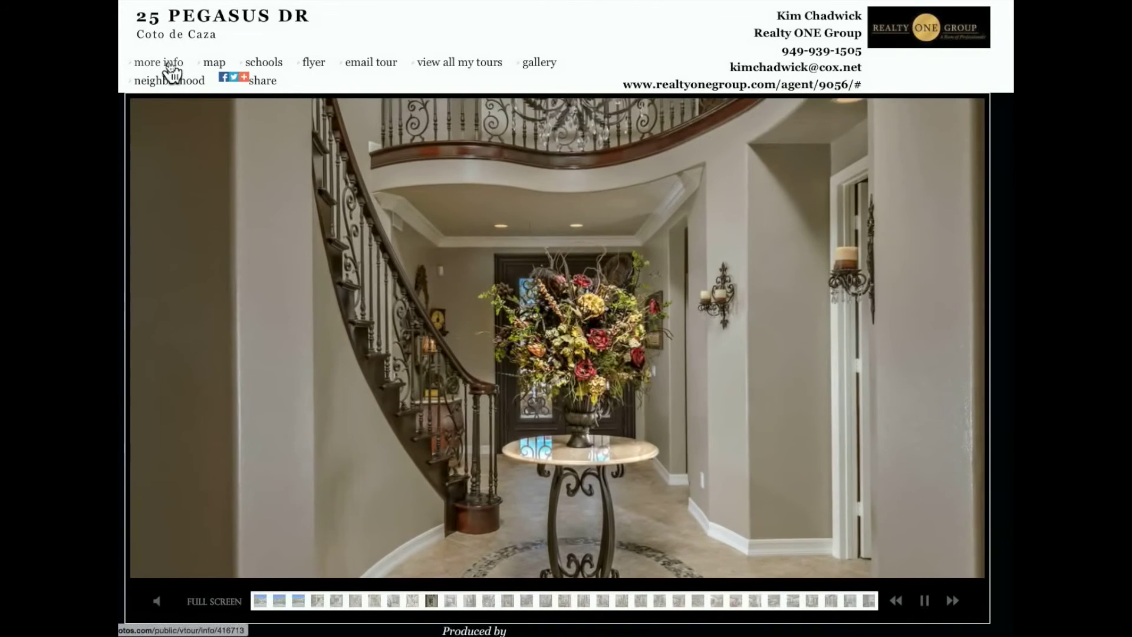